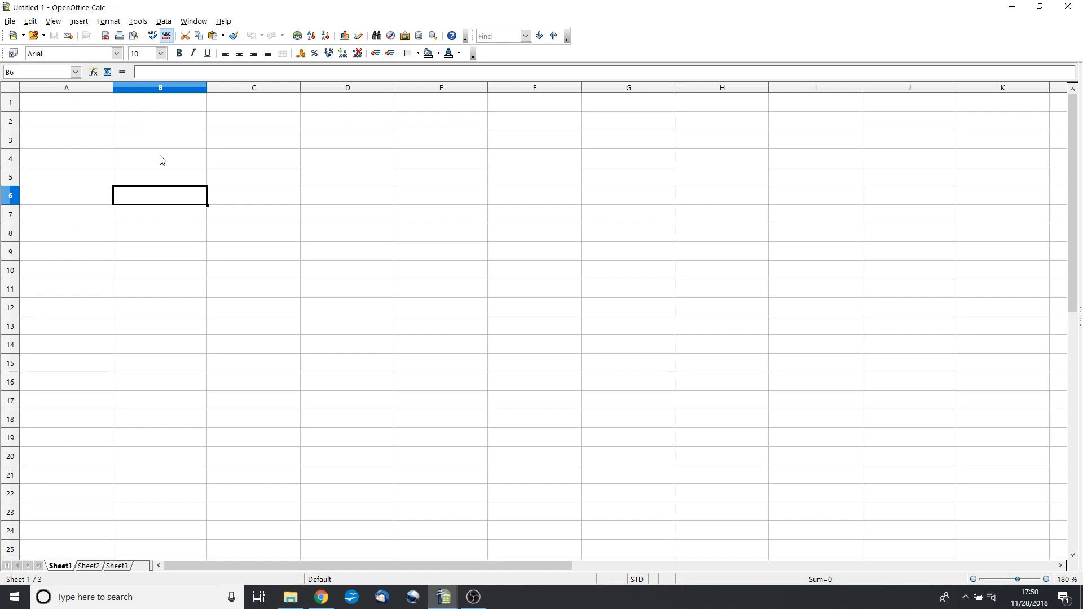
{"action": "left_click", "coordinate": [139, 120]}
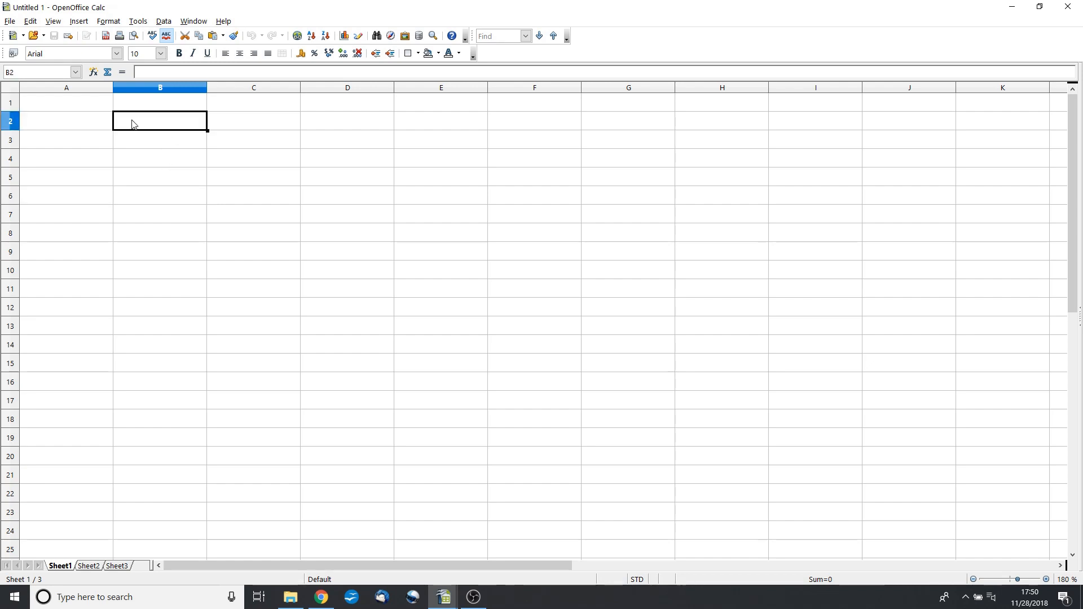
{"action": "left_click", "coordinate": [60, 105]}
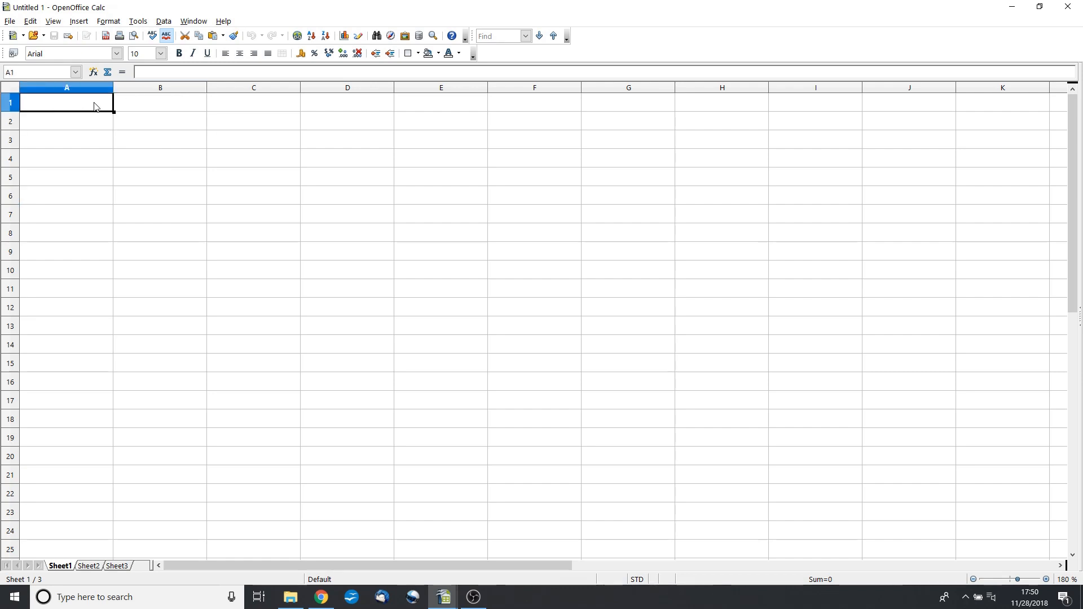
{"action": "left_click_drag", "start_coordinate": [290, 106], "coordinate": [241, 111]}
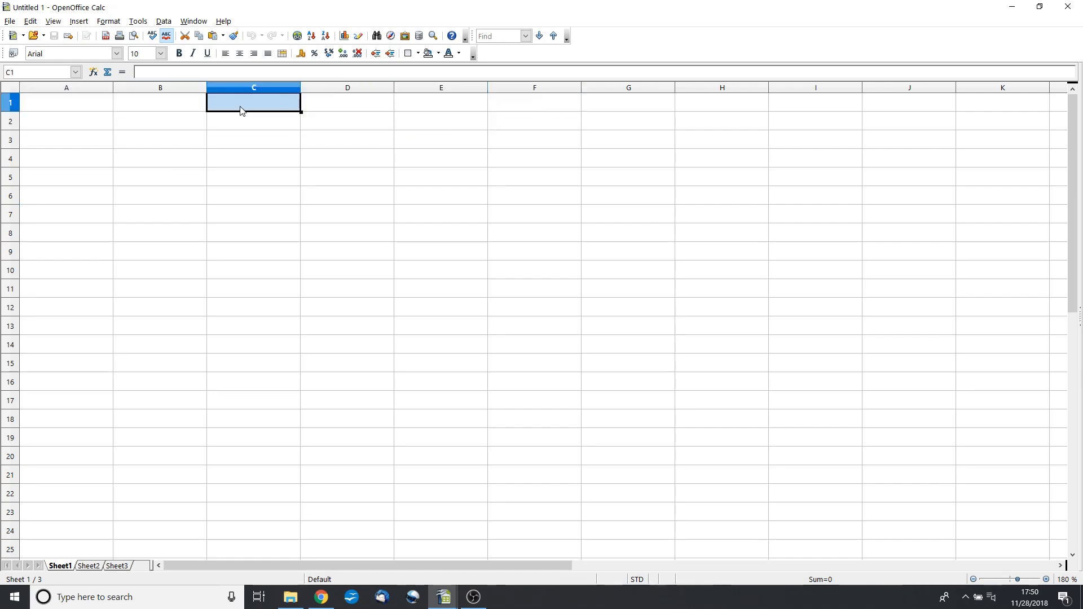
{"action": "left_click", "coordinate": [78, 125]}
{"action": "left_click", "coordinate": [141, 125]}
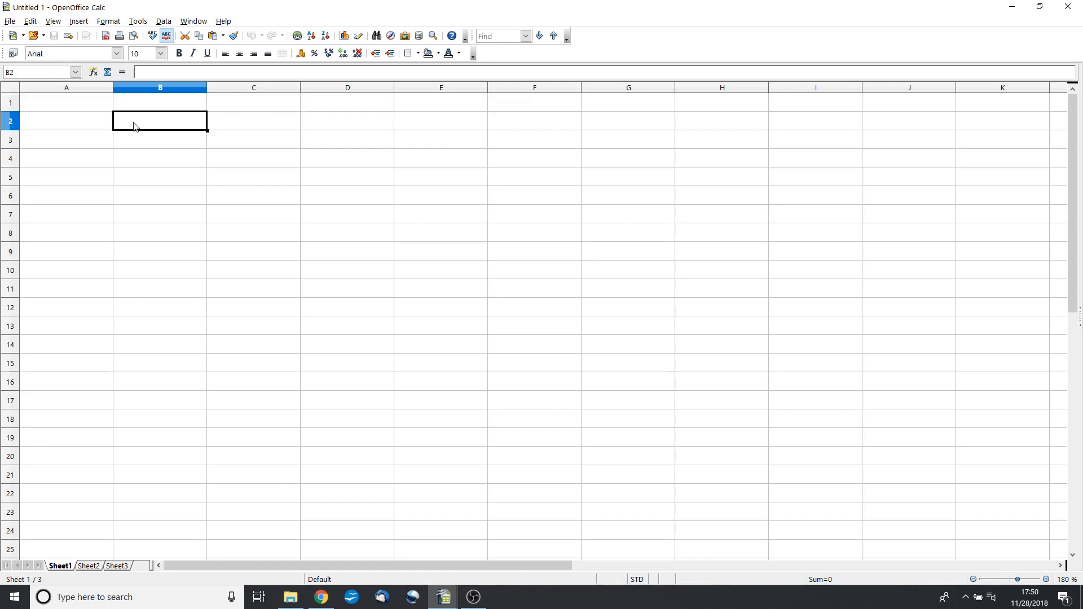
- Enter the title "Inventory Tracker" in cell A2
{"action": "left_click", "coordinate": [93, 122]}
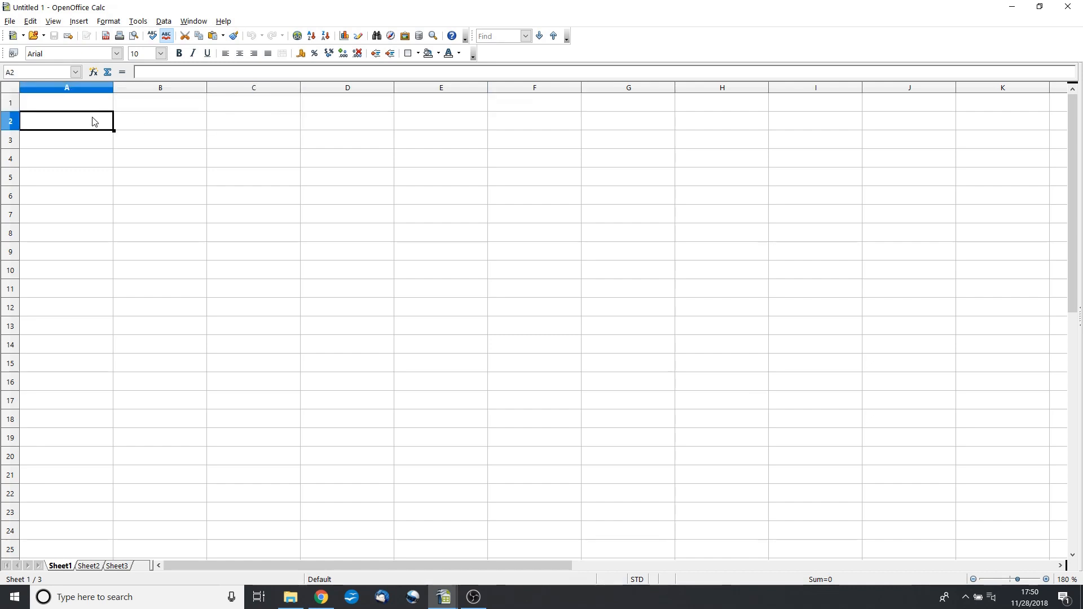
{"action": "type", "text": "Inven"}
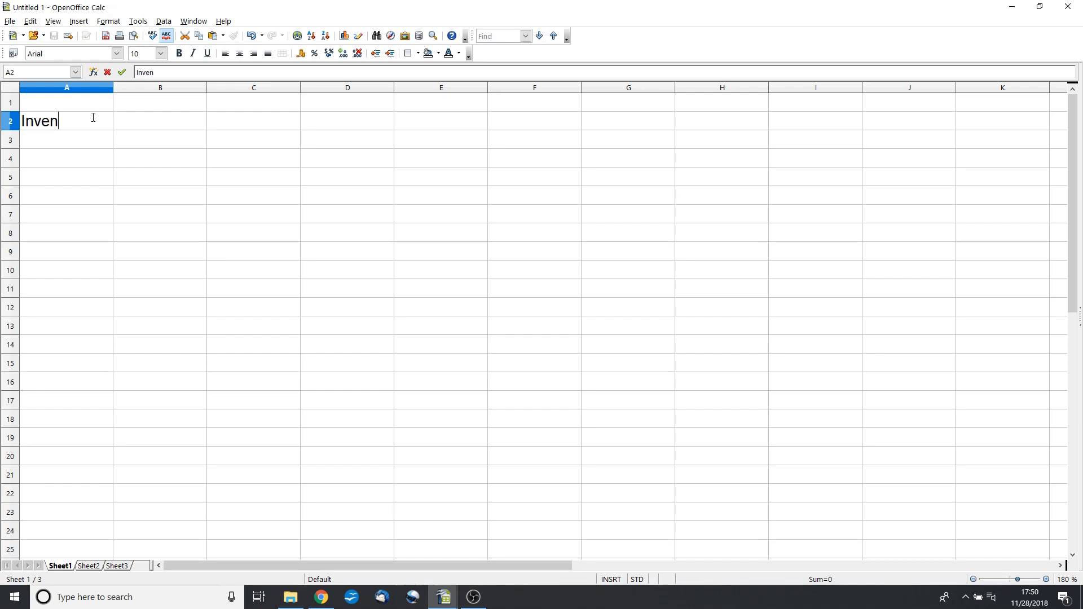
{"action": "type", "text": "tory Tracker"}
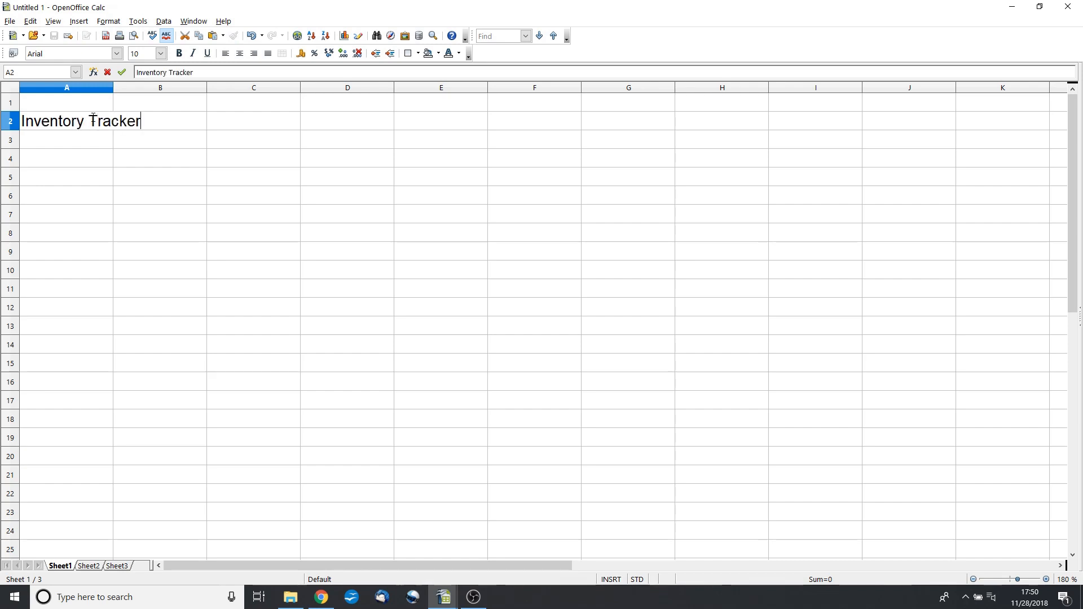
{"action": "key", "text": "Return"}
- Merge the title across A2:F2 without moving the hidden cells' contents into the first cell, and center it horizontally
{"action": "left_click", "coordinate": [86, 124]}
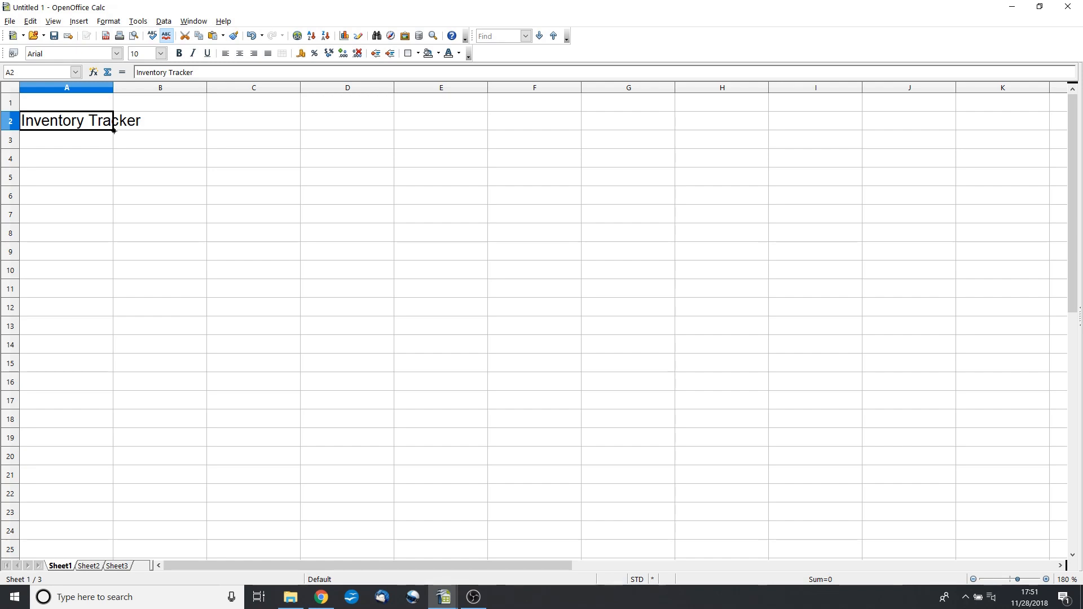
{"action": "left_click_drag", "start_coordinate": [140, 131], "coordinate": [536, 132]}
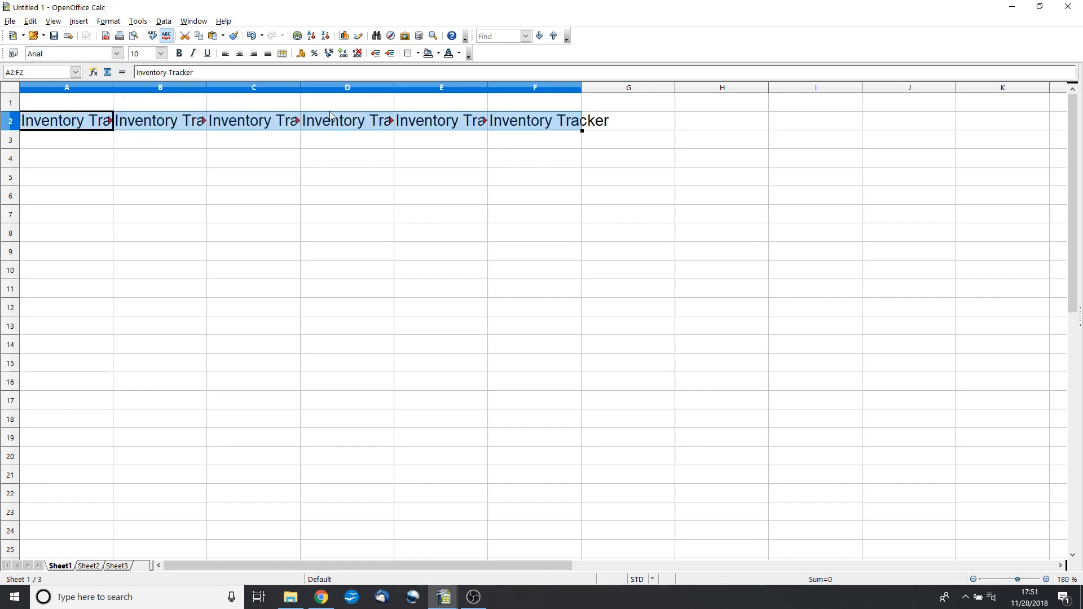
{"action": "left_click", "coordinate": [283, 54]}
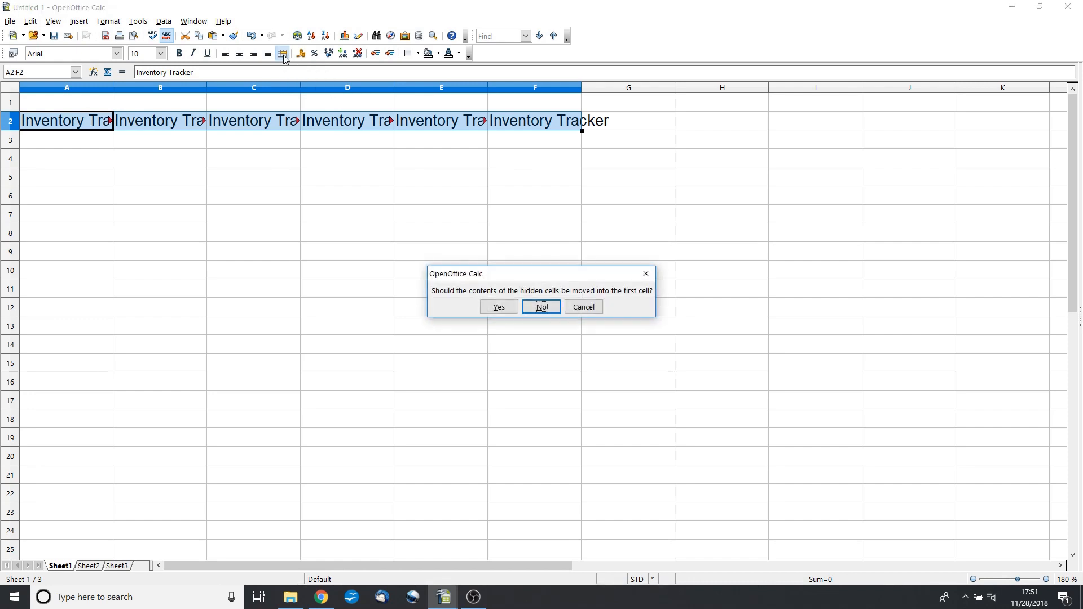
{"action": "left_click", "coordinate": [539, 307]}
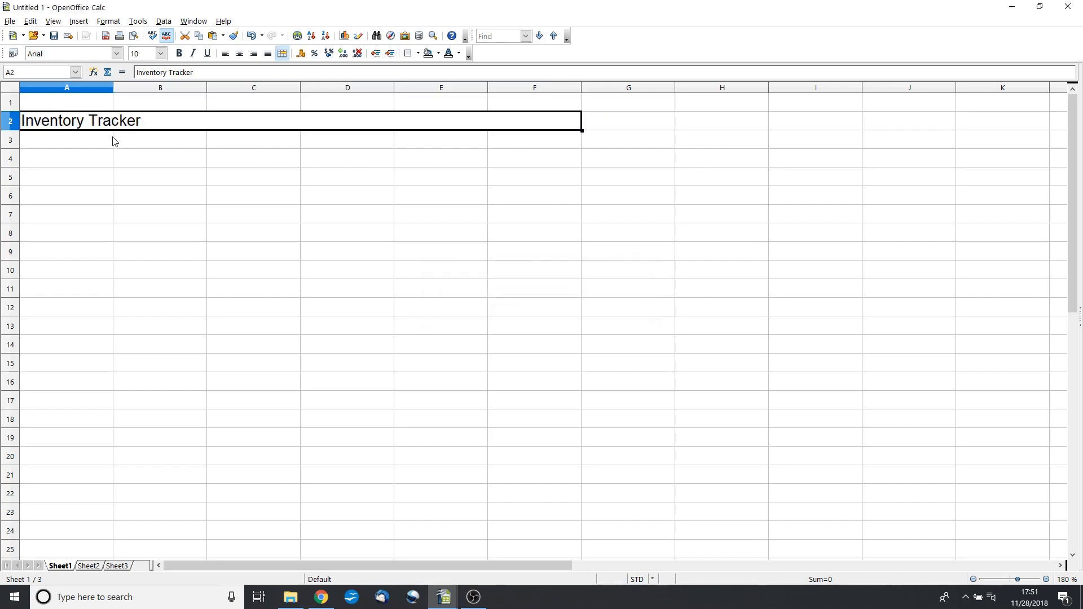
{"action": "left_click", "coordinate": [240, 54]}
{"action": "left_click", "coordinate": [269, 196]}
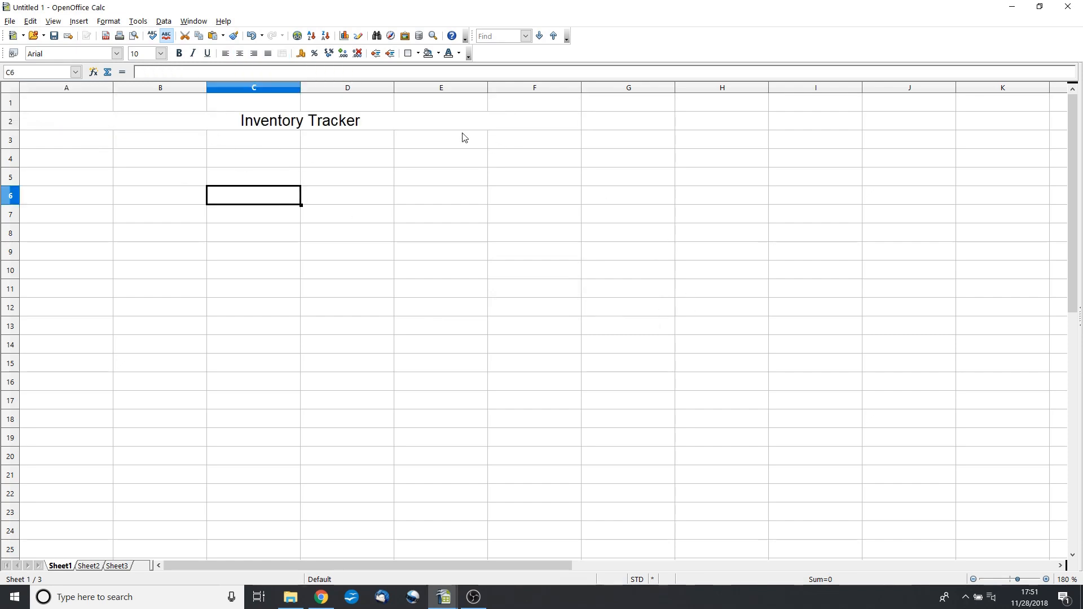
- Give the merged title cell a black 2.50 pt border on all four sides
{"action": "left_click", "coordinate": [446, 124]}
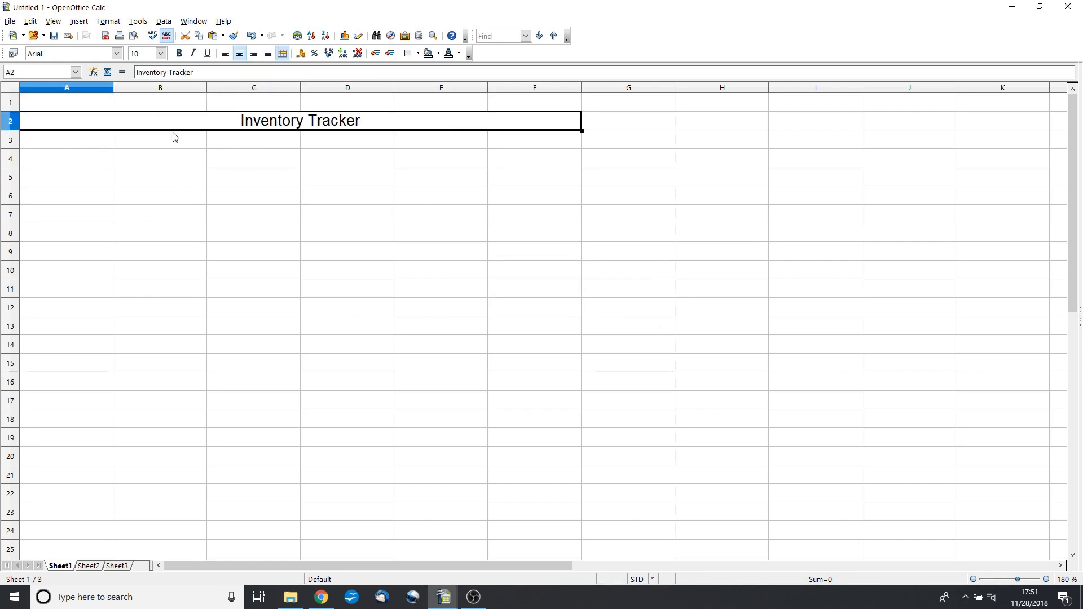
{"action": "right_click", "coordinate": [198, 124]}
{"action": "left_click", "coordinate": [260, 148]}
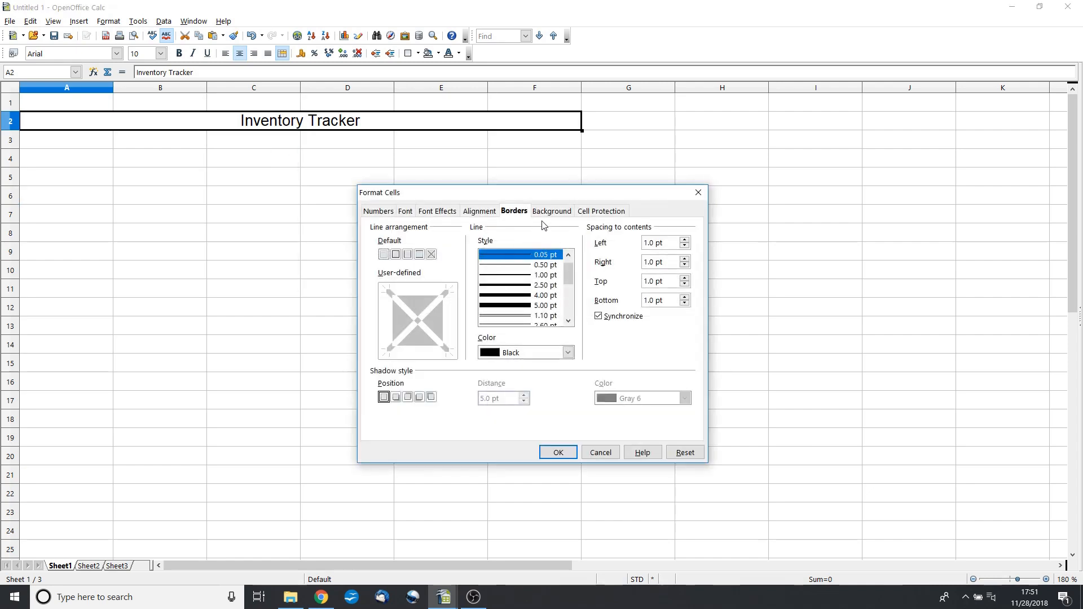
{"action": "left_click", "coordinate": [395, 255]}
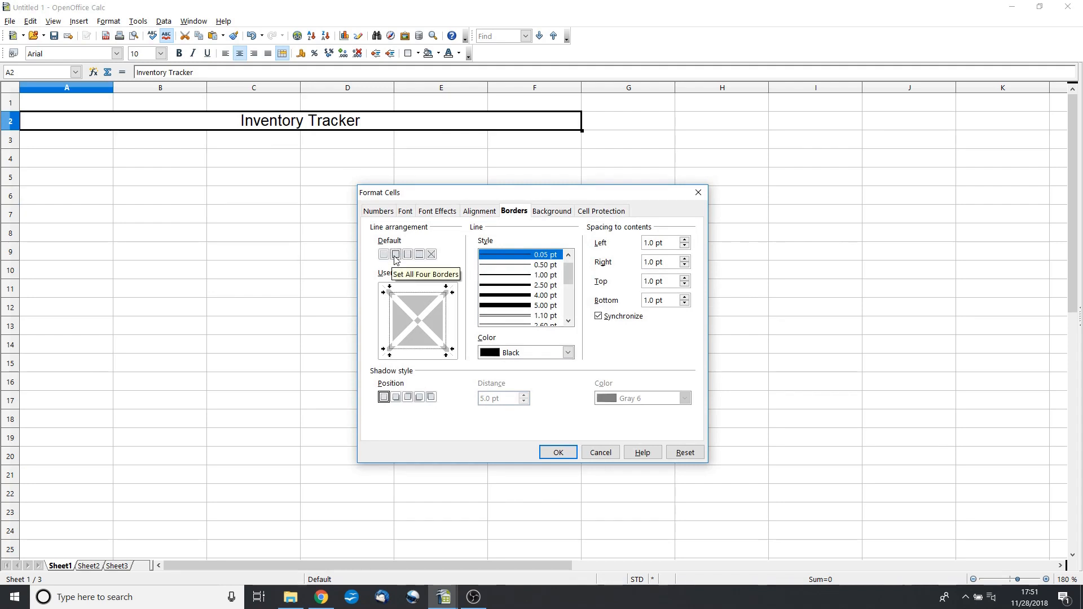
{"action": "left_click", "coordinate": [514, 285]}
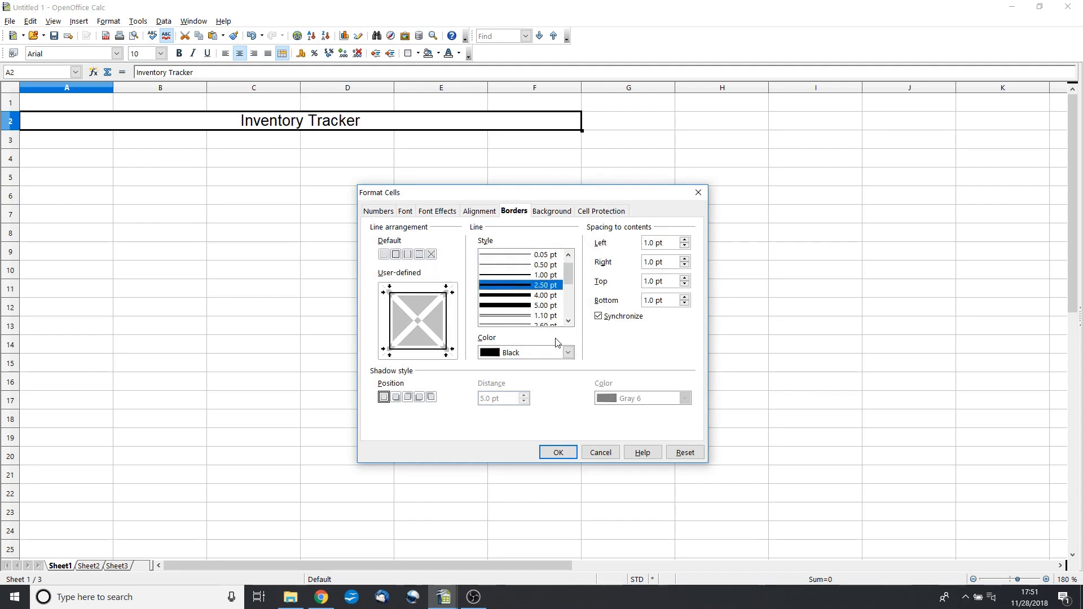
{"action": "left_click", "coordinate": [567, 353]}
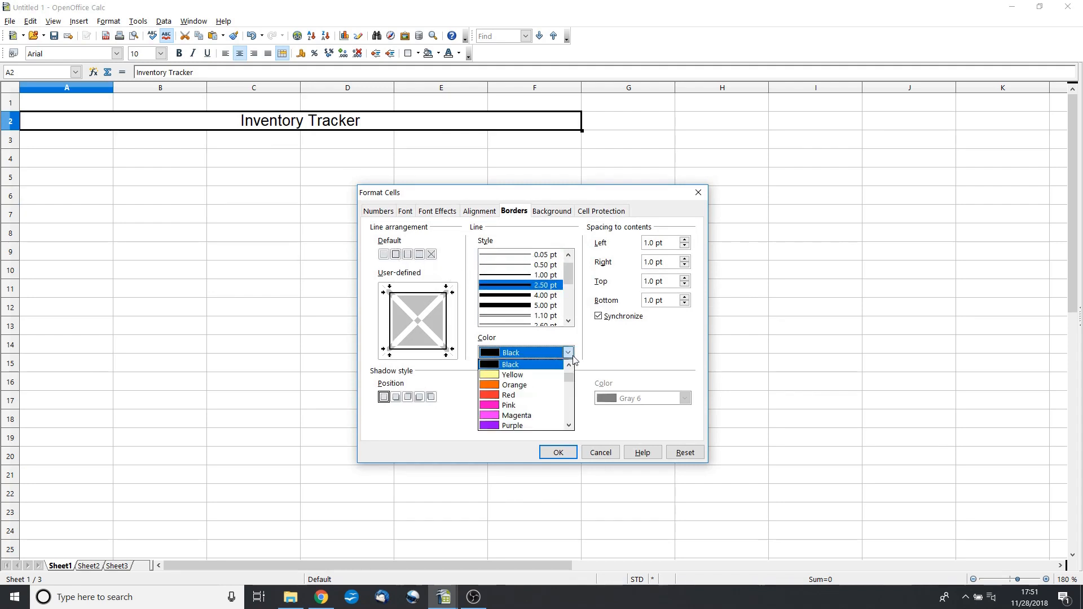
{"action": "left_click", "coordinate": [511, 355]}
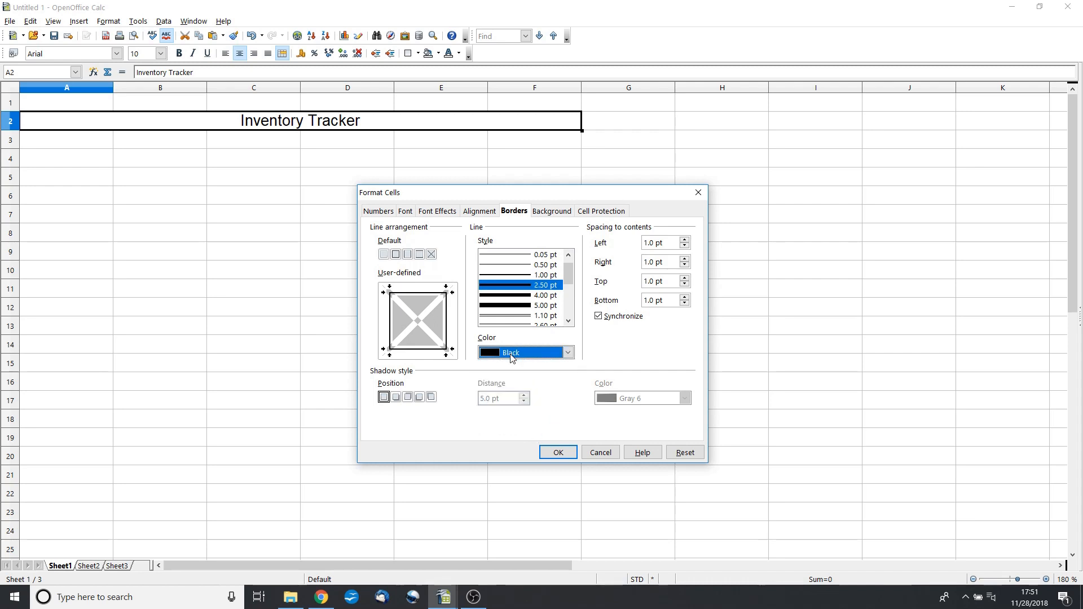
{"action": "left_click", "coordinate": [558, 452]}
{"action": "left_click", "coordinate": [311, 296]}
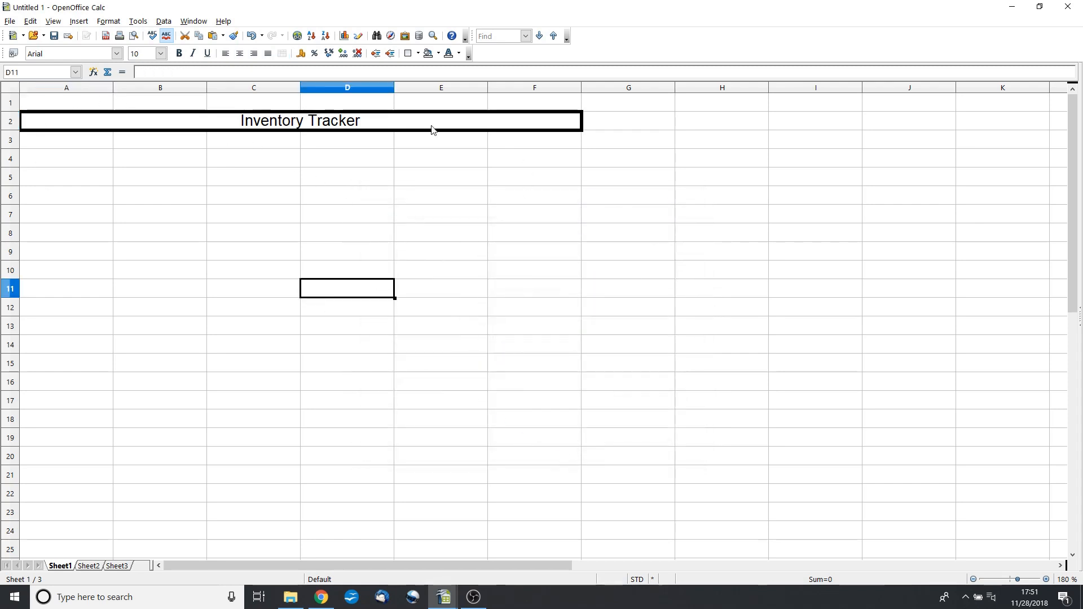
- Enter the column headings Paper, Tape and Pencils in cells B3 to D3
{"action": "left_click", "coordinate": [70, 146]}
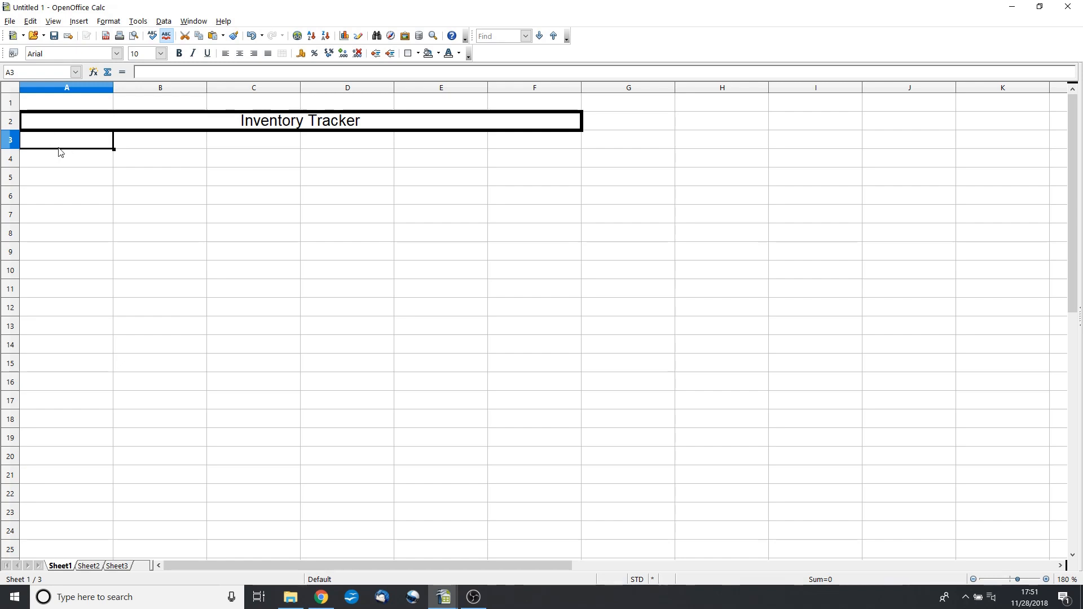
{"action": "left_click", "coordinate": [135, 148]}
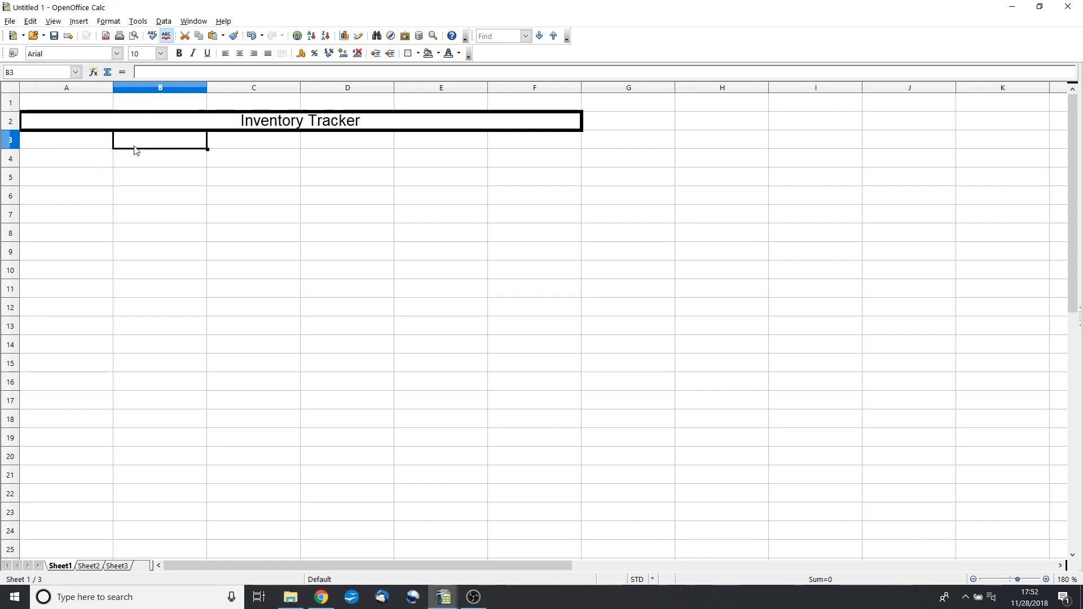
{"action": "type", "text": "Paper"}
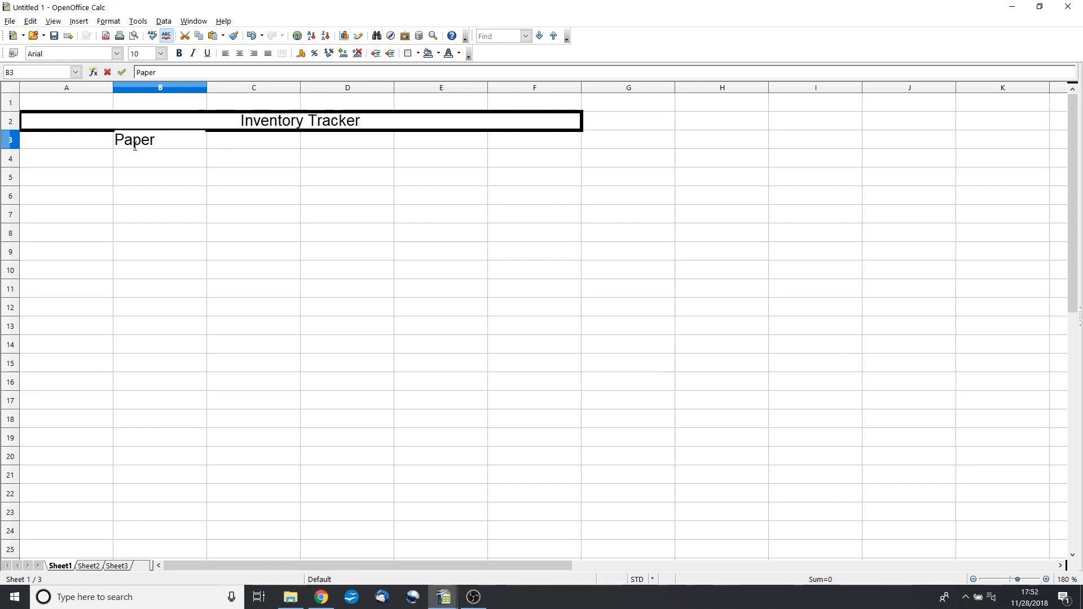
{"action": "key", "text": "Tab"}
{"action": "type", "text": "Tape"}
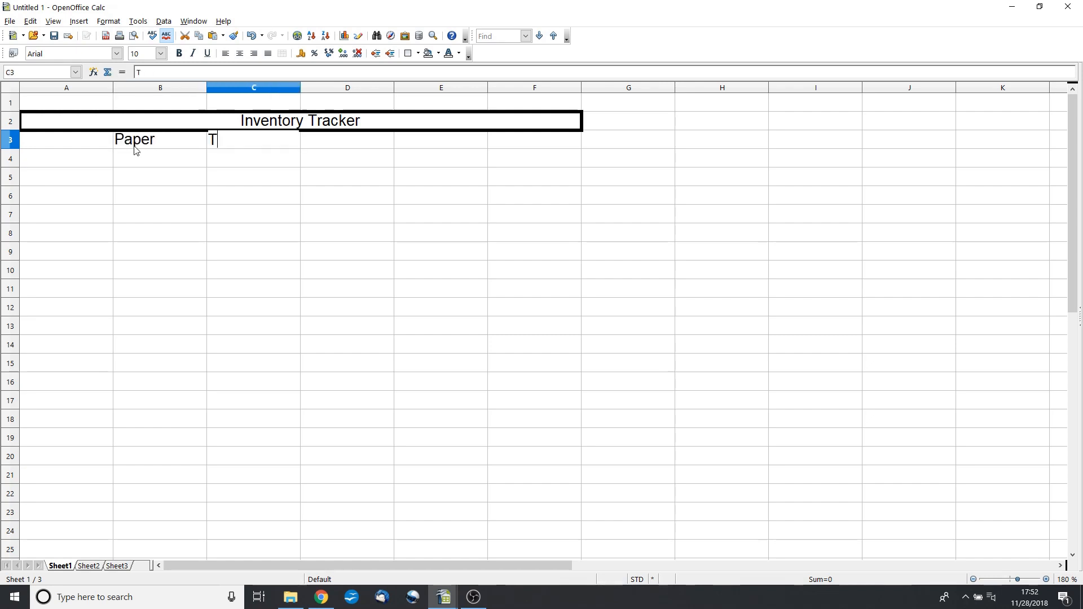
{"action": "key", "text": "Tab"}
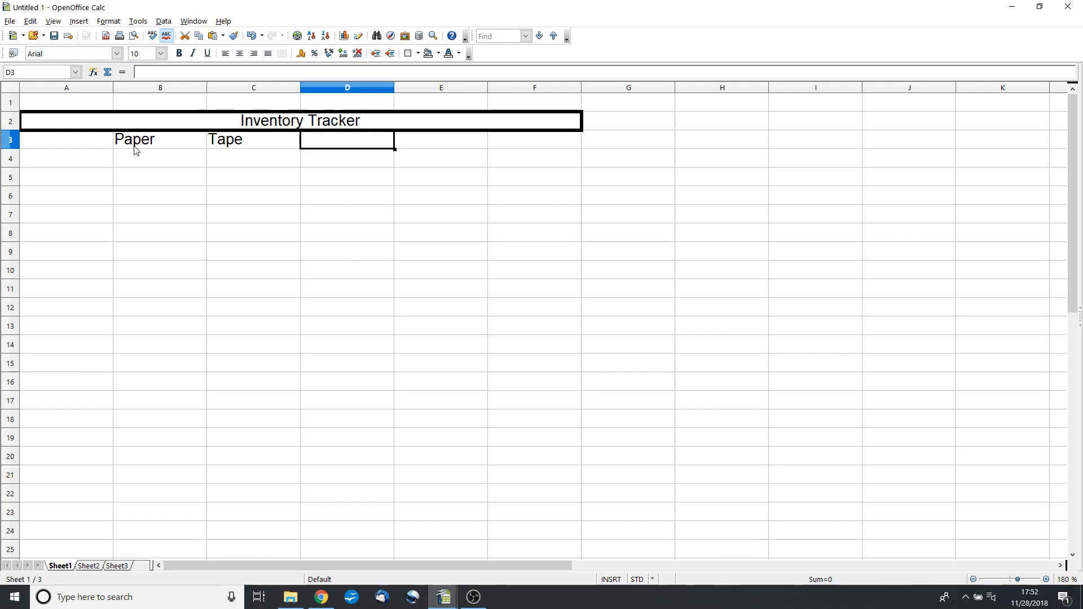
{"action": "type", "text": "Pencils"}
{"action": "key", "text": "Tab"}
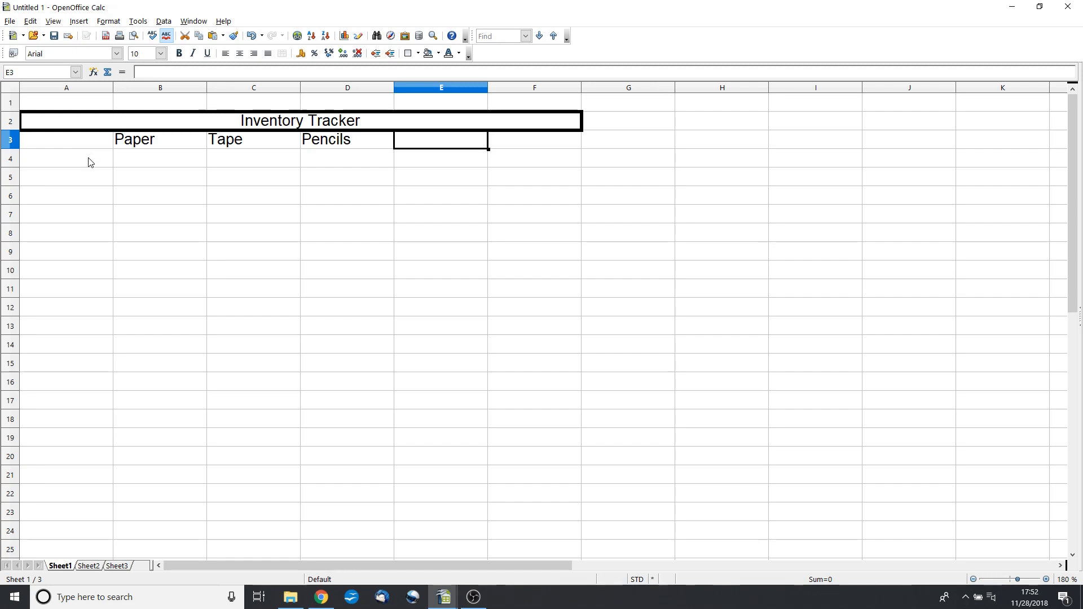
- Fill row 4 with the label Starting and the quantities 100 for Paper, 20 for Tape and 200 for Pencils
{"action": "left_click_drag", "start_coordinate": [54, 148], "coordinate": [56, 244]}
{"action": "left_click", "coordinate": [64, 164]}
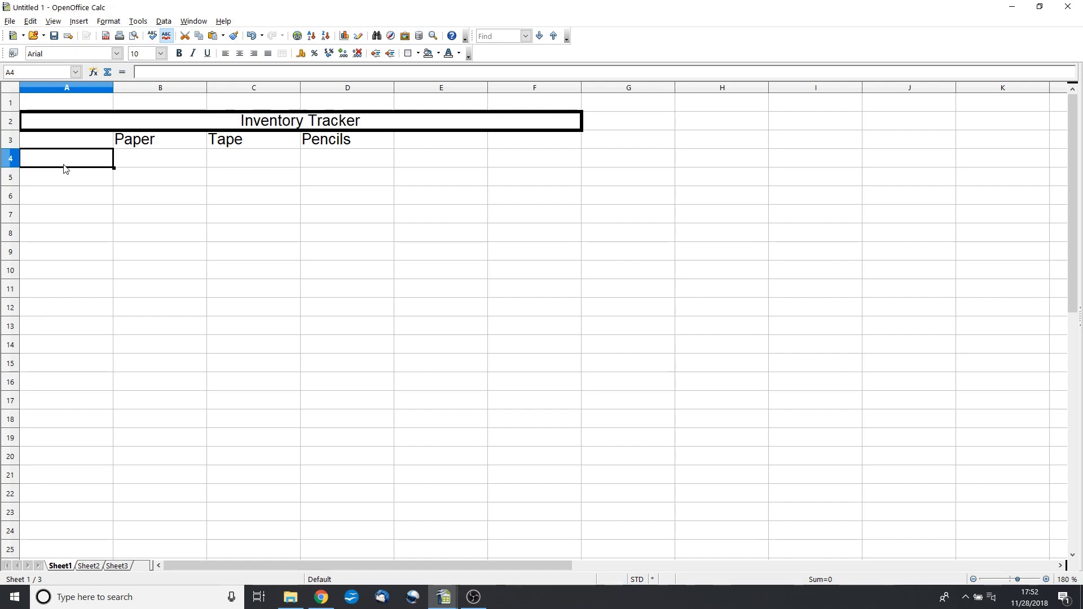
{"action": "type", "text": "Starting"}
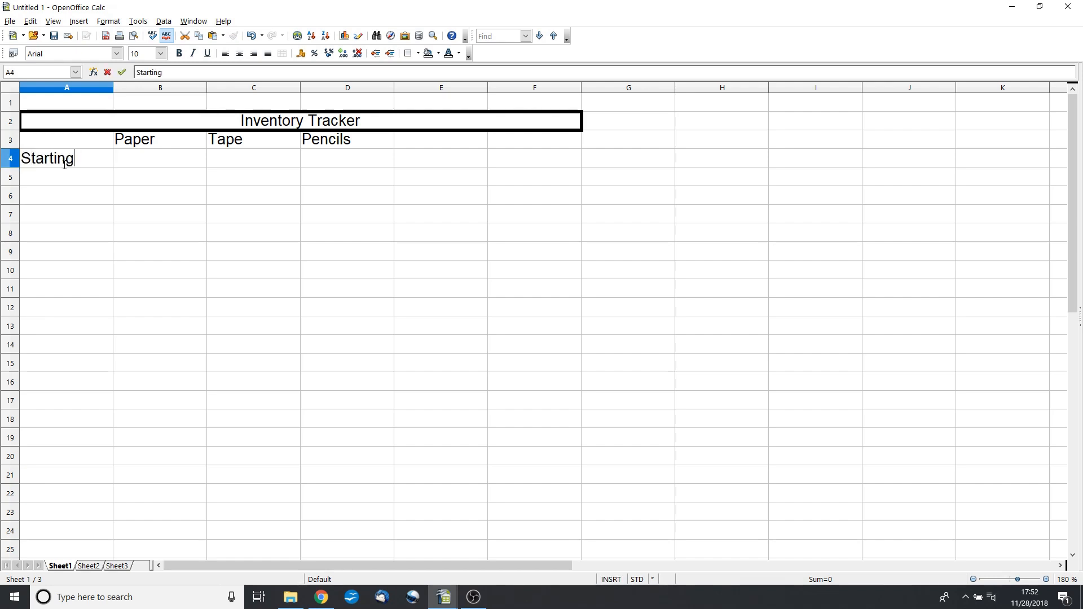
{"action": "key", "text": "Tab"}
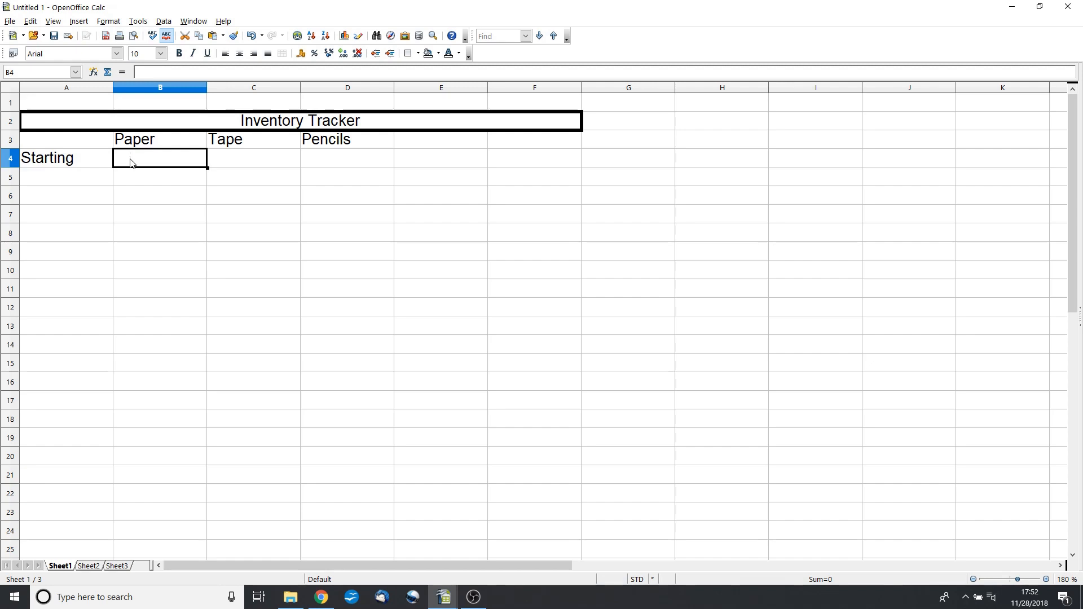
{"action": "type", "text": "100"}
{"action": "key", "text": "Tab"}
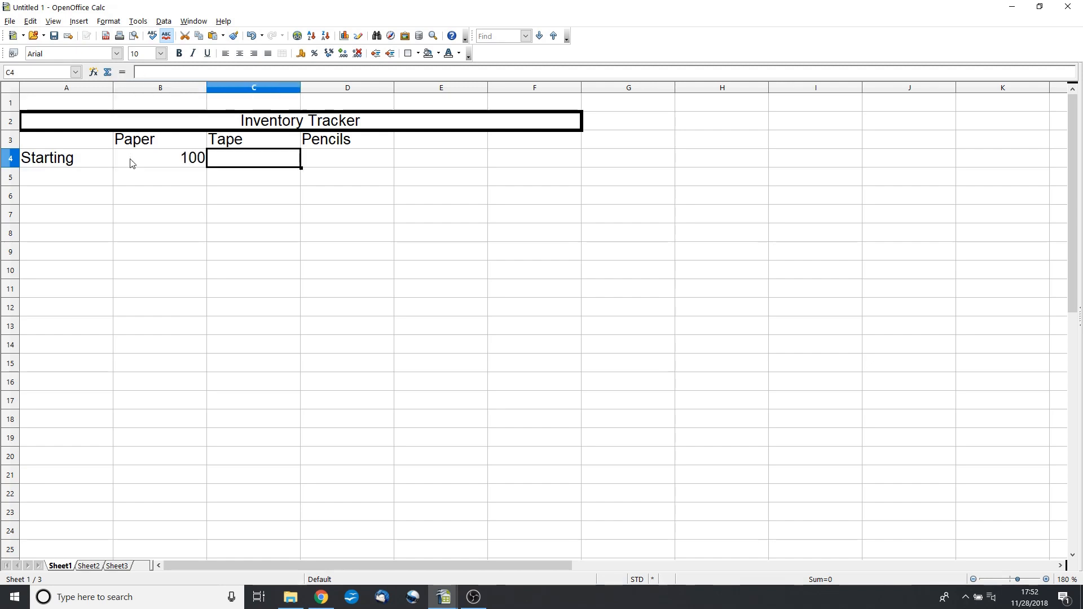
{"action": "type", "text": "20"}
{"action": "key", "text": "Tab"}
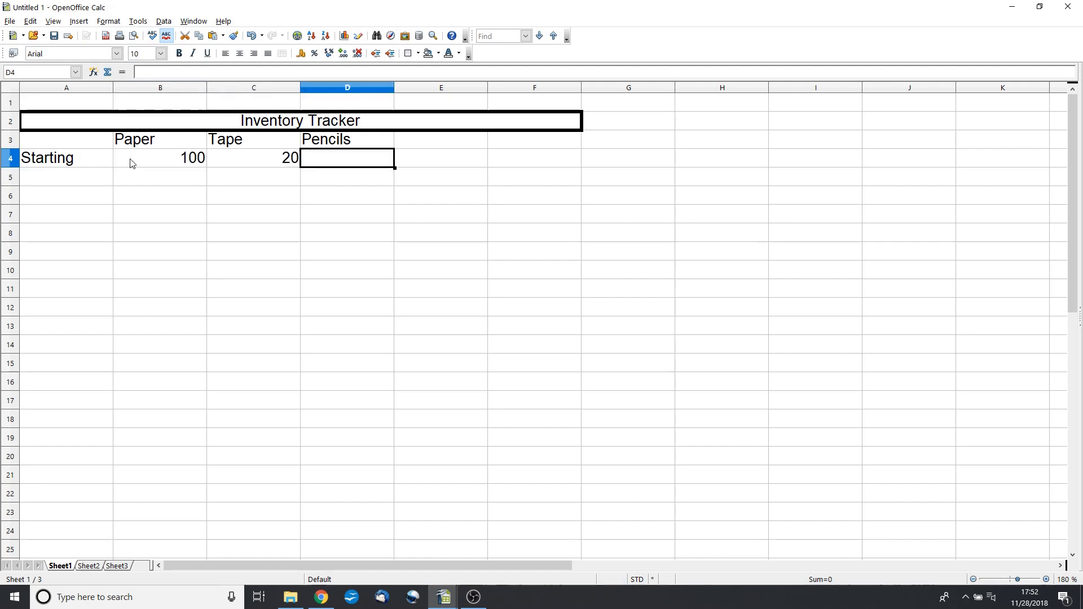
{"action": "type", "text": "200"}
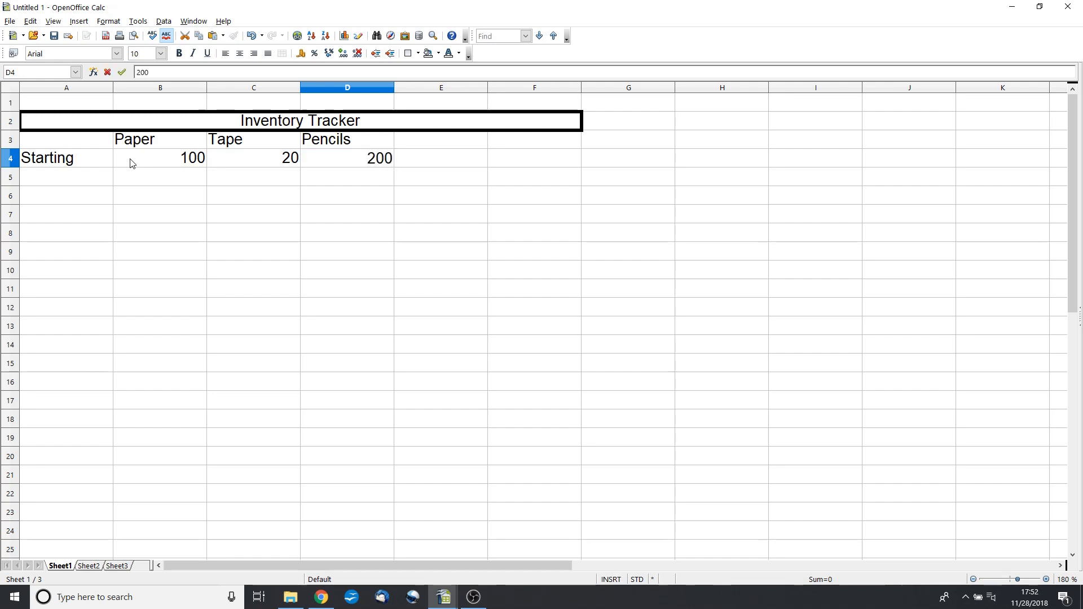
{"action": "left_click", "coordinate": [108, 291]}
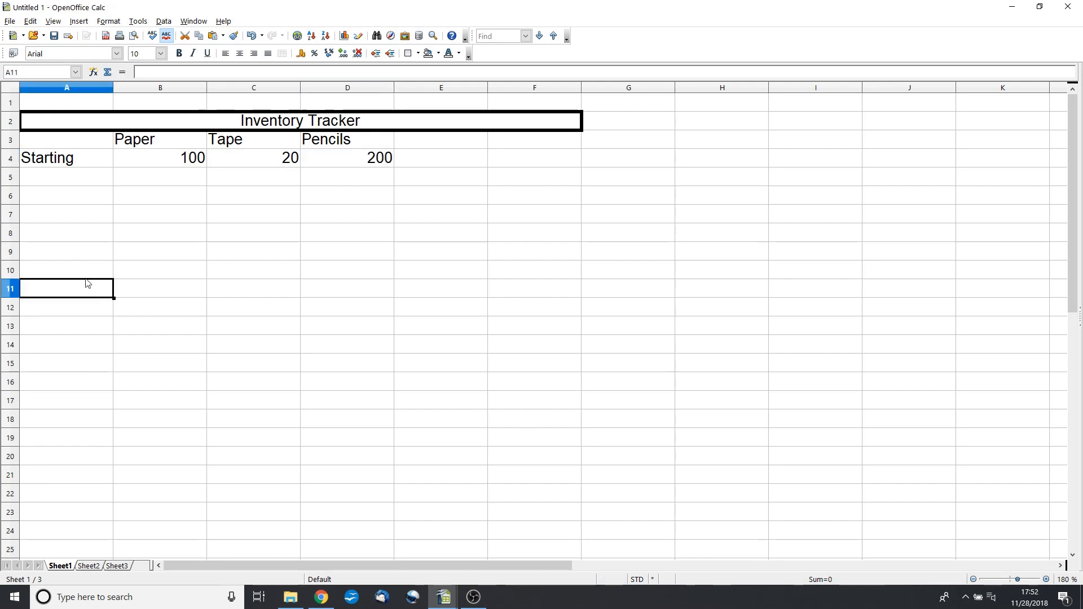
- Enter the weekday names Monday through Sunday down column A, in cells A5 to A11
{"action": "left_click", "coordinate": [79, 181]}
{"action": "type", "text": "M"}
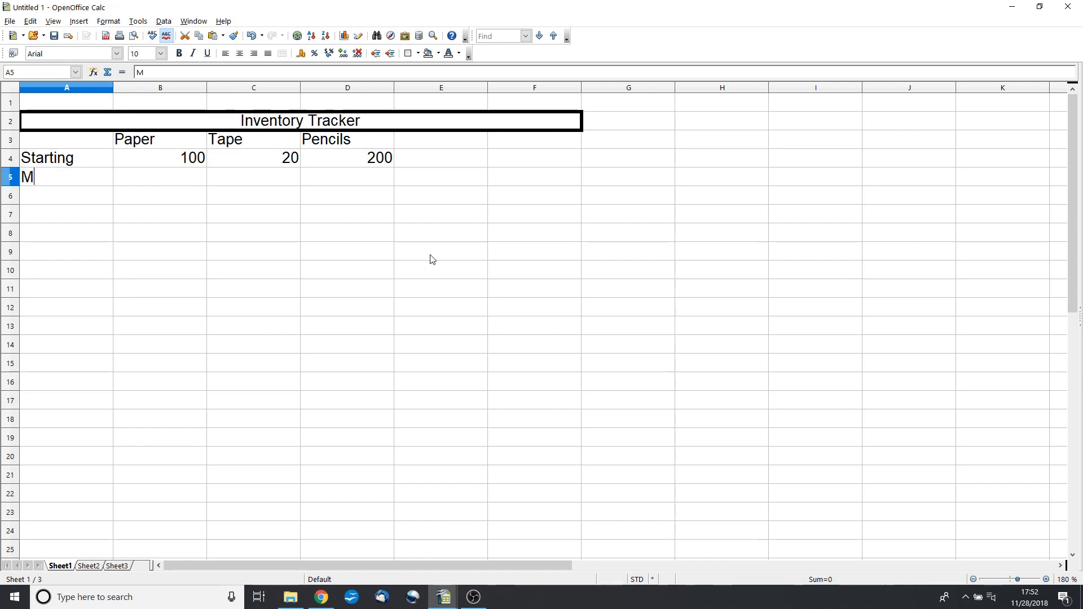
{"action": "type", "text": "onday"}
{"action": "key", "text": "Return"}
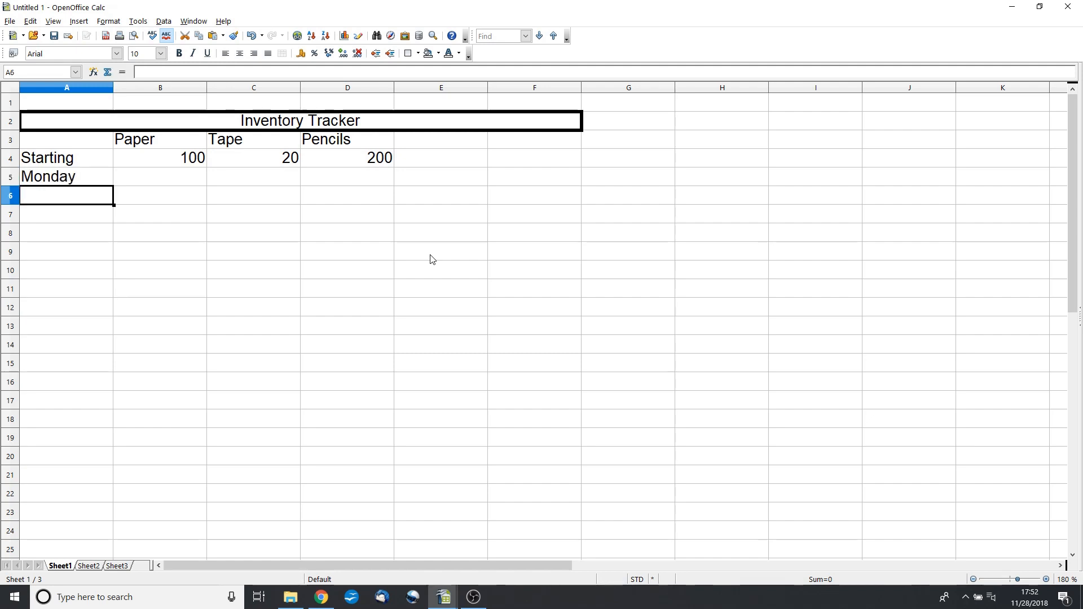
{"action": "type", "text": "Tuesday"}
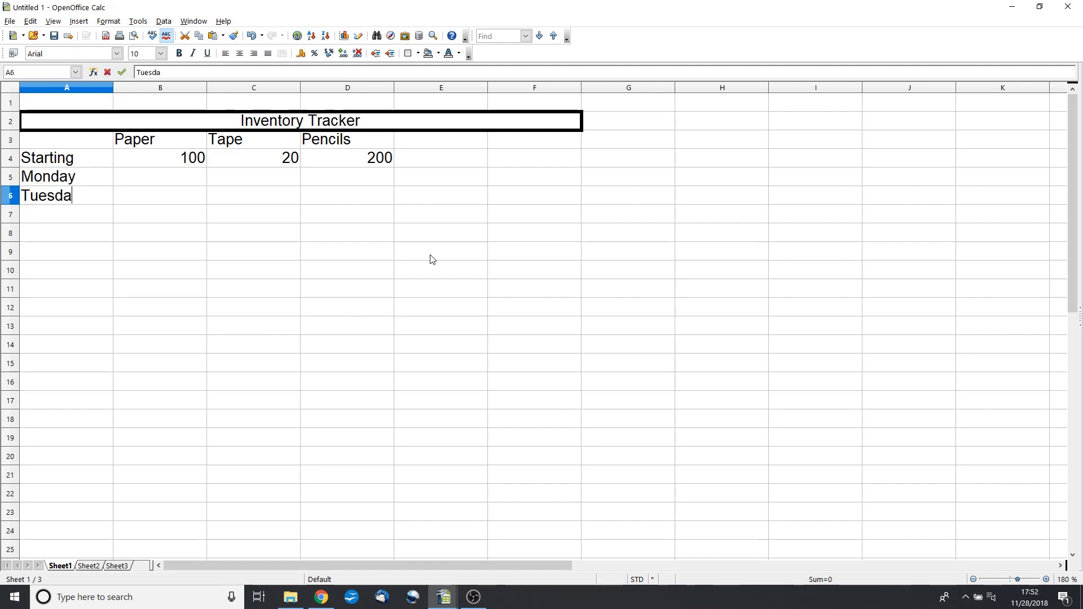
{"action": "key", "text": "Return"}
{"action": "type", "text": "Wednesda"}
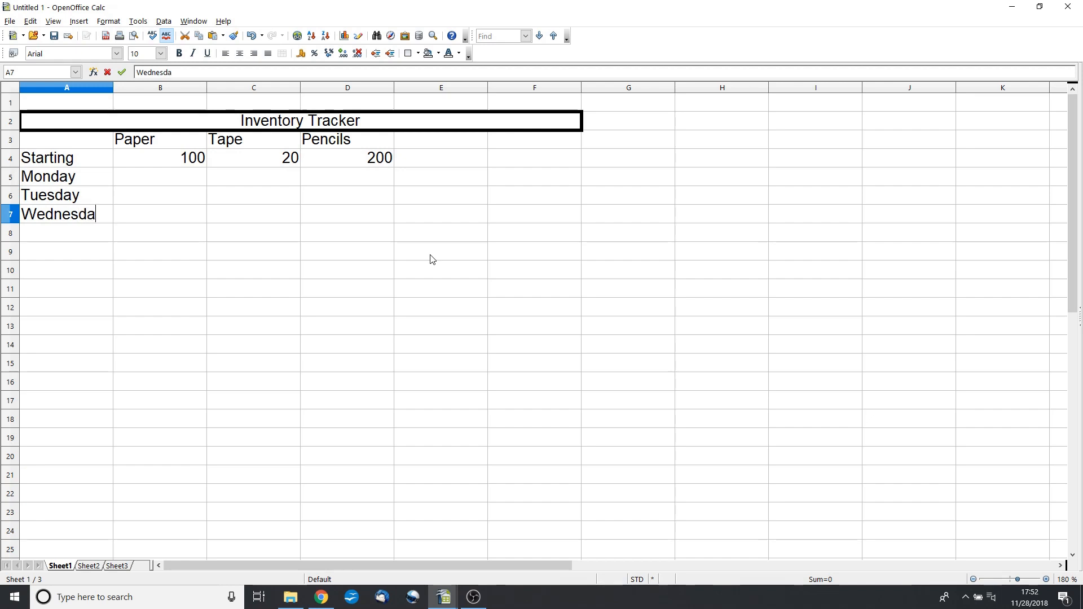
{"action": "type", "text": "y"}
{"action": "key", "text": "Return"}
{"action": "type", "text": "Thurdsay"}
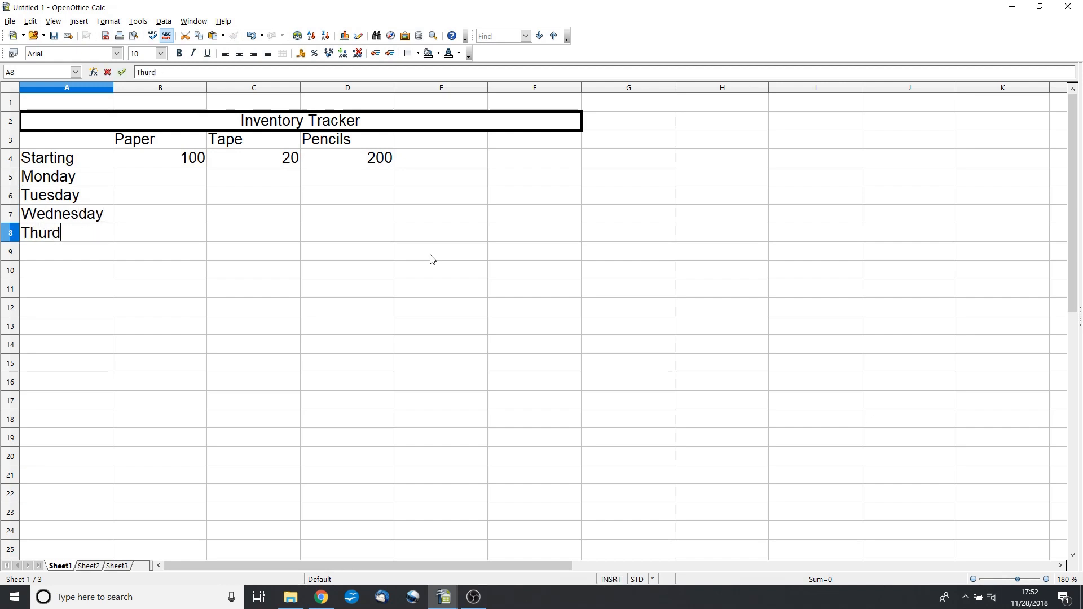
{"action": "key", "text": "BackSpace"}
{"action": "key", "text": "BackSpace"}
{"action": "key", "text": "BackSpace"}
{"action": "type", "text": "sday"}
{"action": "key", "text": "Return"}
{"action": "type", "text": "Frida"}
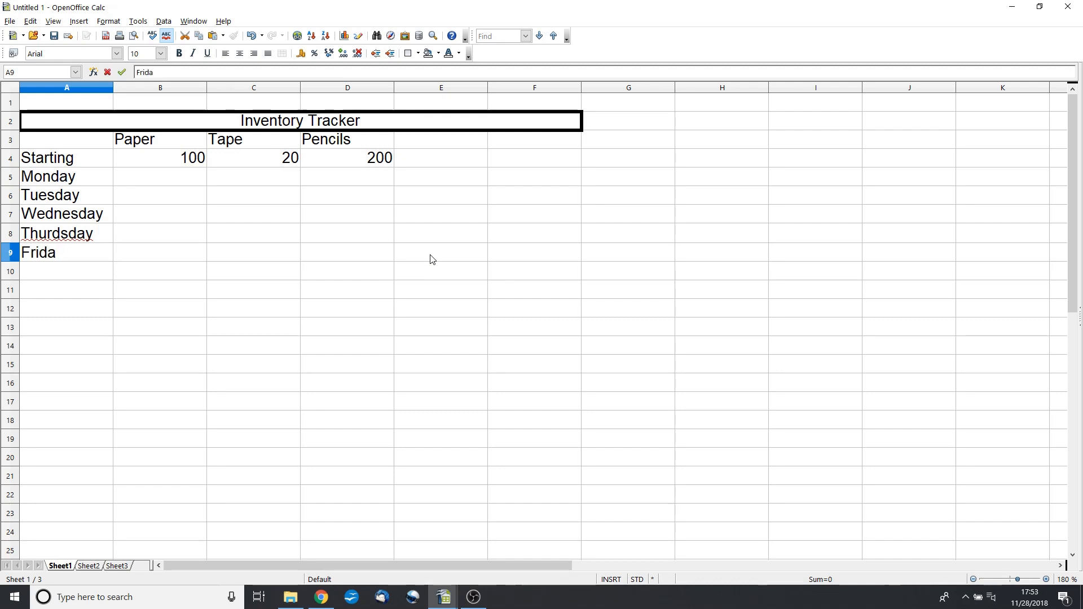
{"action": "type", "text": "y"}
{"action": "key", "text": "Return"}
{"action": "type", "text": "Satur"}
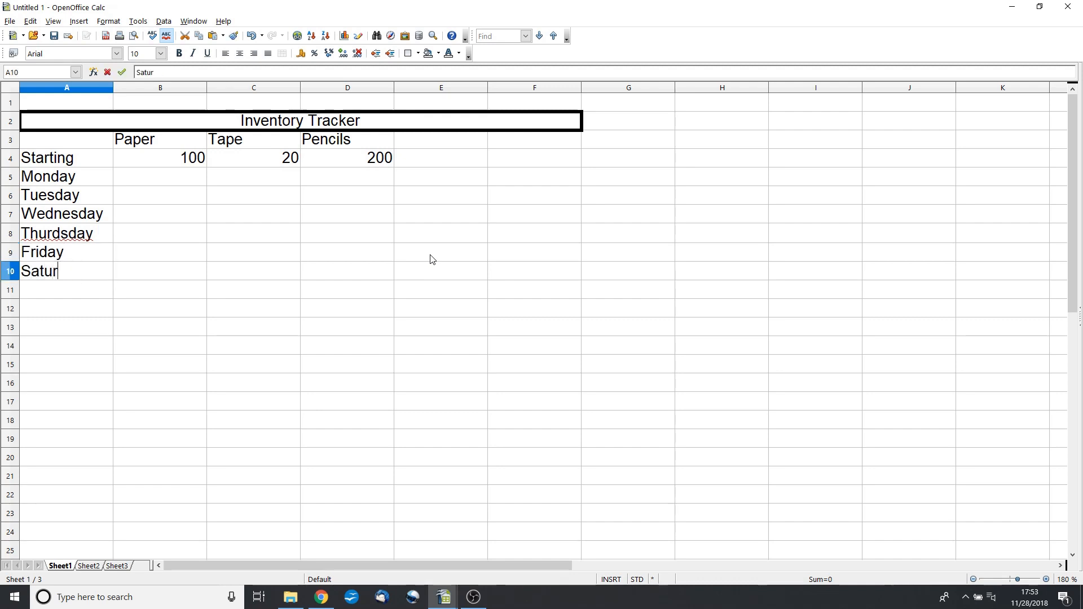
{"action": "type", "text": "day"}
{"action": "key", "text": "Return"}
{"action": "type", "text": "Sunday"}
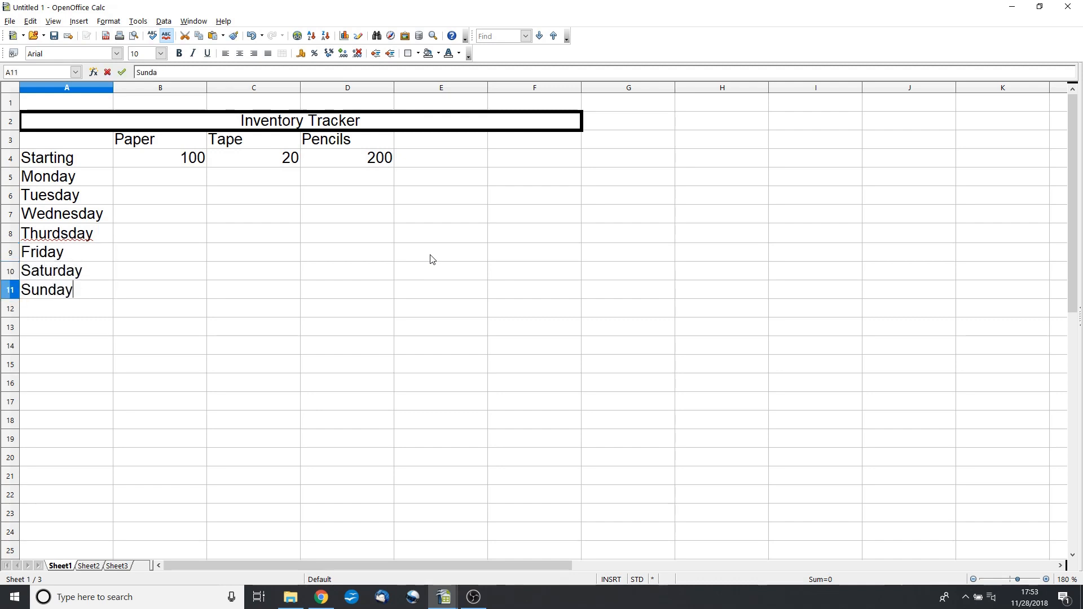
- Correct the misspelled weekday in A8 to Thursday using the suggested spelling
{"action": "left_click", "coordinate": [49, 234]}
{"action": "right_click", "coordinate": [50, 235]}
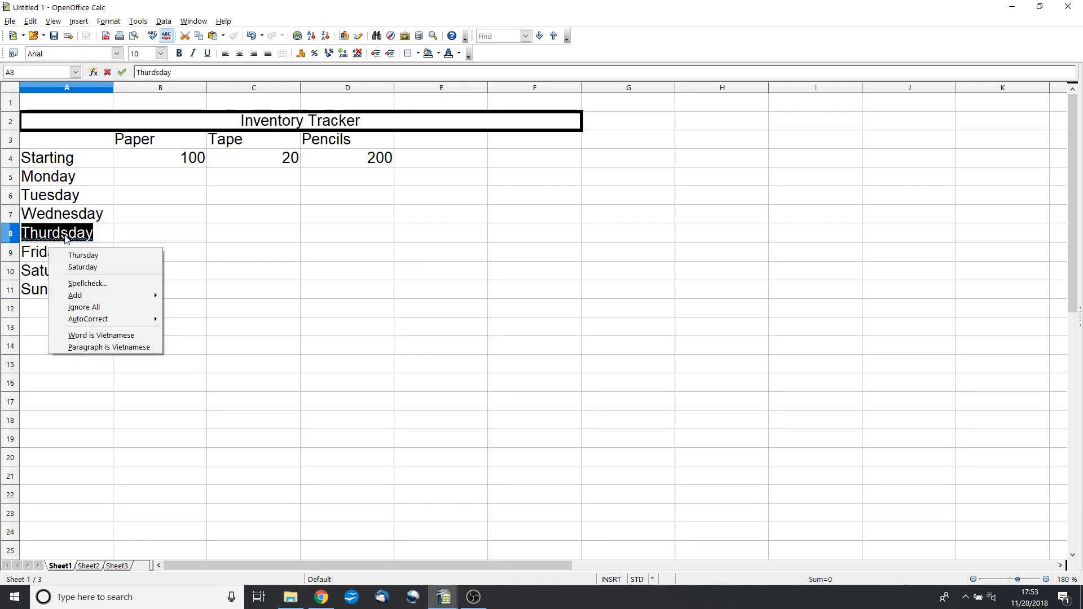
{"action": "left_click", "coordinate": [83, 255]}
{"action": "left_click", "coordinate": [135, 224]}
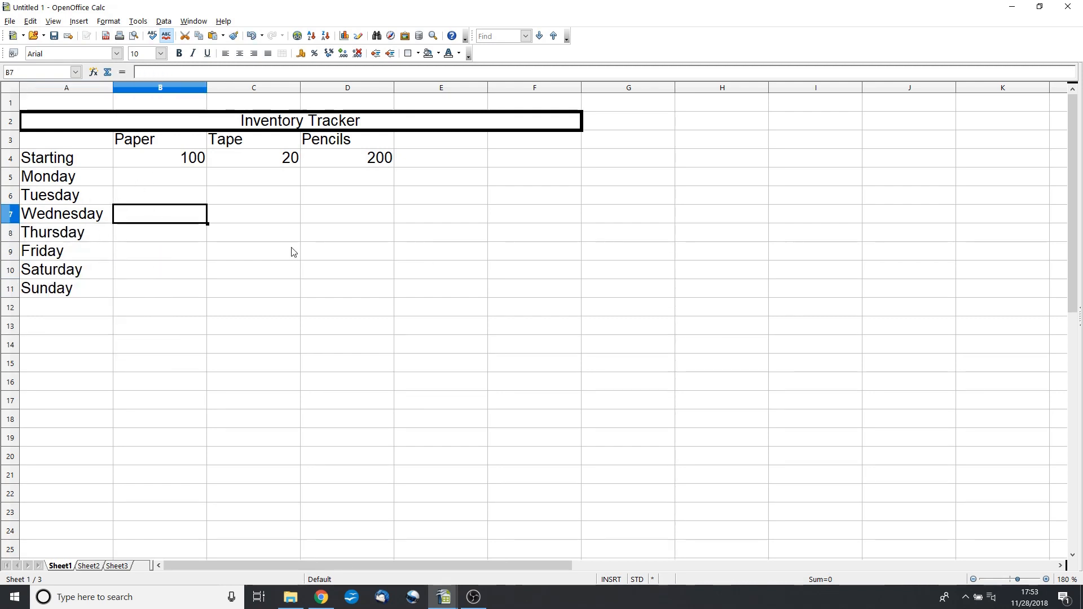
- Enter a Paper quantity of 1 for both Monday and Tuesday
{"action": "left_click", "coordinate": [183, 183]}
{"action": "type", "text": "1"}
{"action": "key", "text": "Return"}
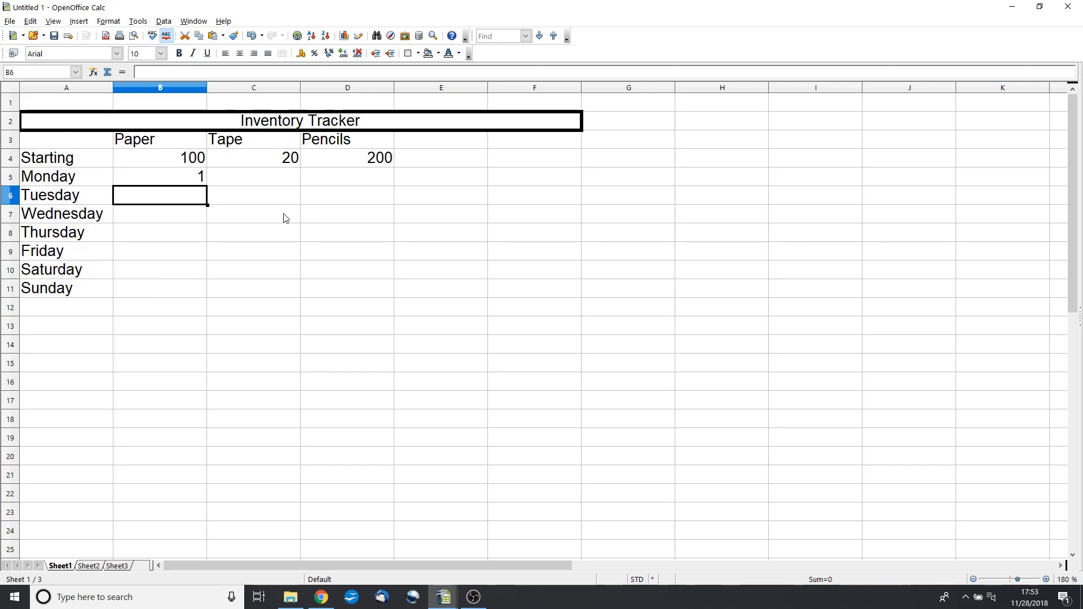
{"action": "type", "text": "1"}
{"action": "key", "text": "Return"}
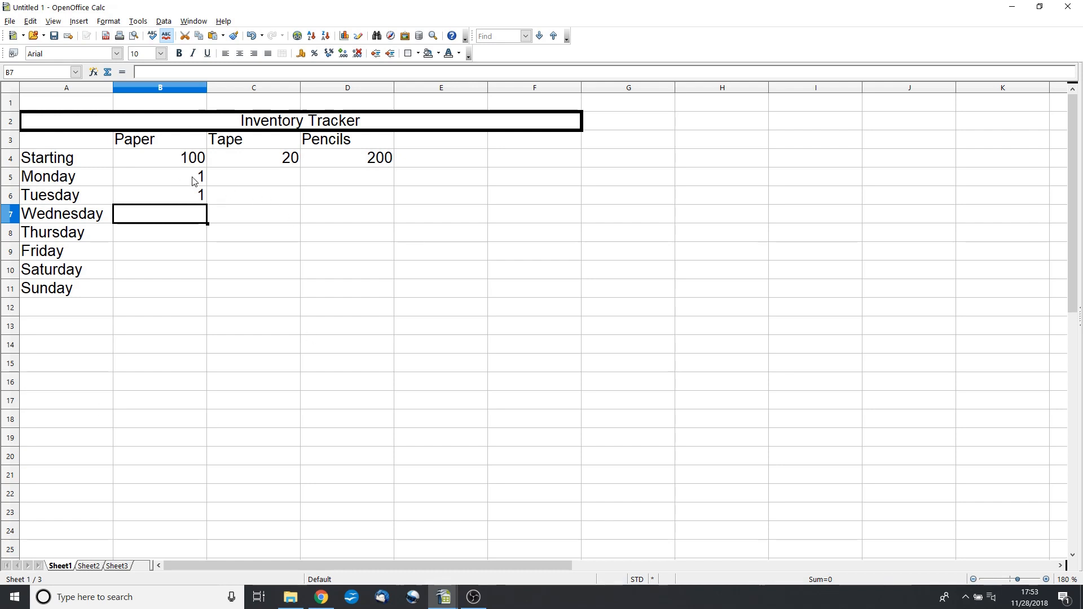
- Change the Paper quantities for Tuesday and Monday to 0
{"action": "left_click_drag", "start_coordinate": [192, 177], "coordinate": [190, 205]}
{"action": "type", "text": "0"}
{"action": "key", "text": "Return"}
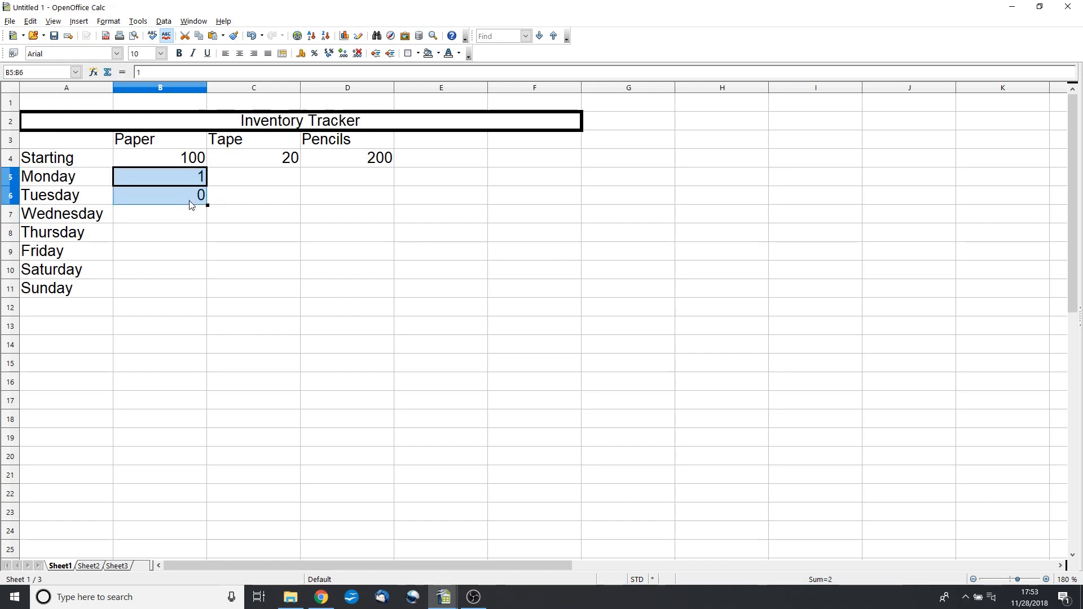
{"action": "left_click", "coordinate": [182, 177]}
{"action": "type", "text": "0"}
{"action": "key", "text": "Return"}
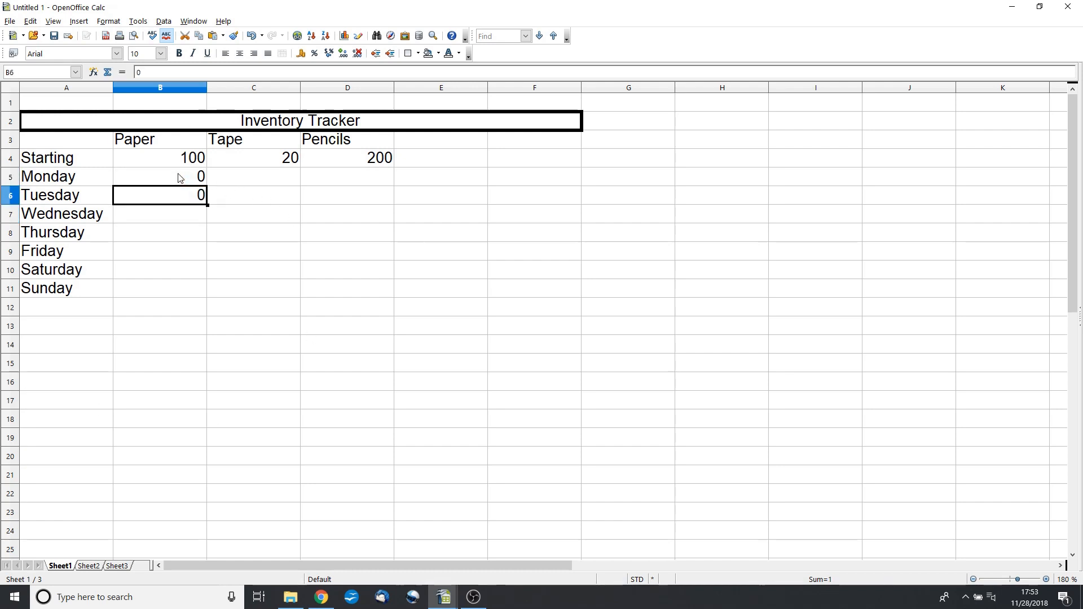
- Enter the label Remaining in A12 below Sunday and select the Paper cell beside it, B12
{"action": "left_click", "coordinate": [53, 310]}
{"action": "type", "text": "Ra"}
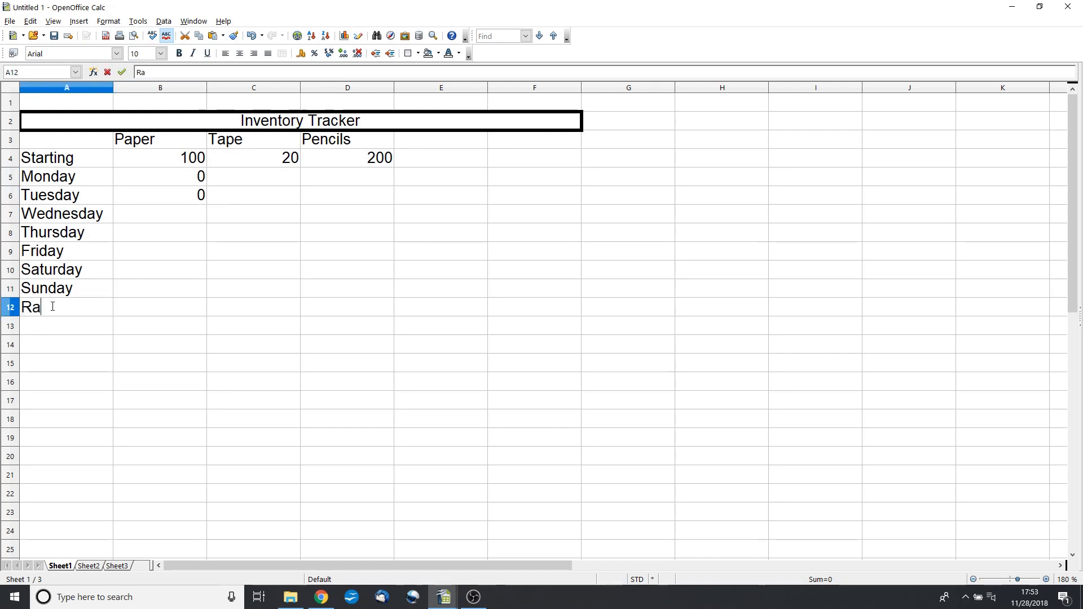
{"action": "key", "text": "BackSpace"}
{"action": "type", "text": "emaining"}
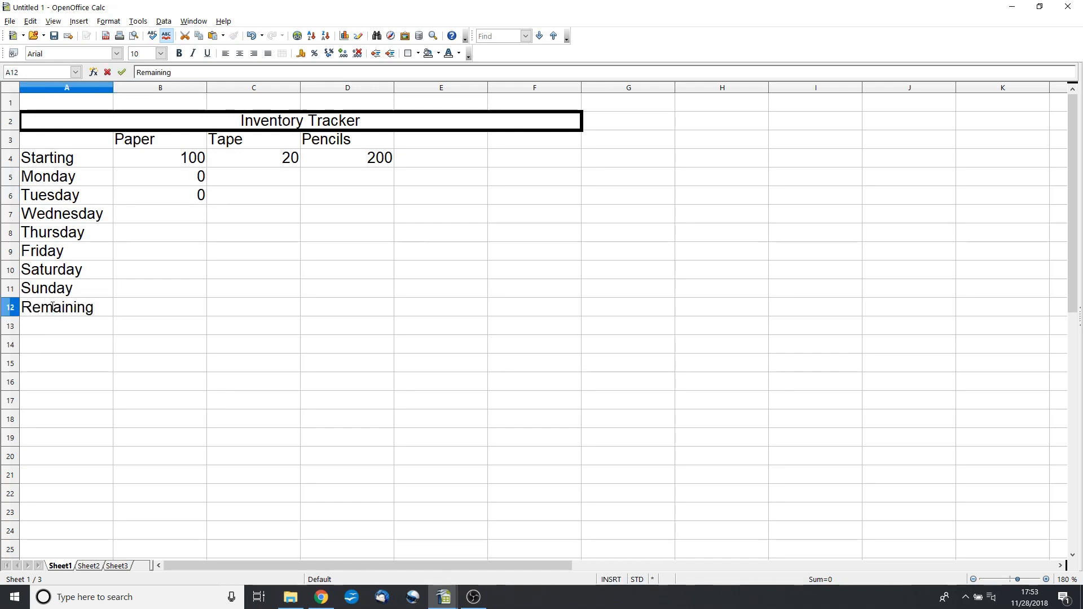
{"action": "left_click", "coordinate": [133, 371]}
{"action": "left_click", "coordinate": [136, 313]}
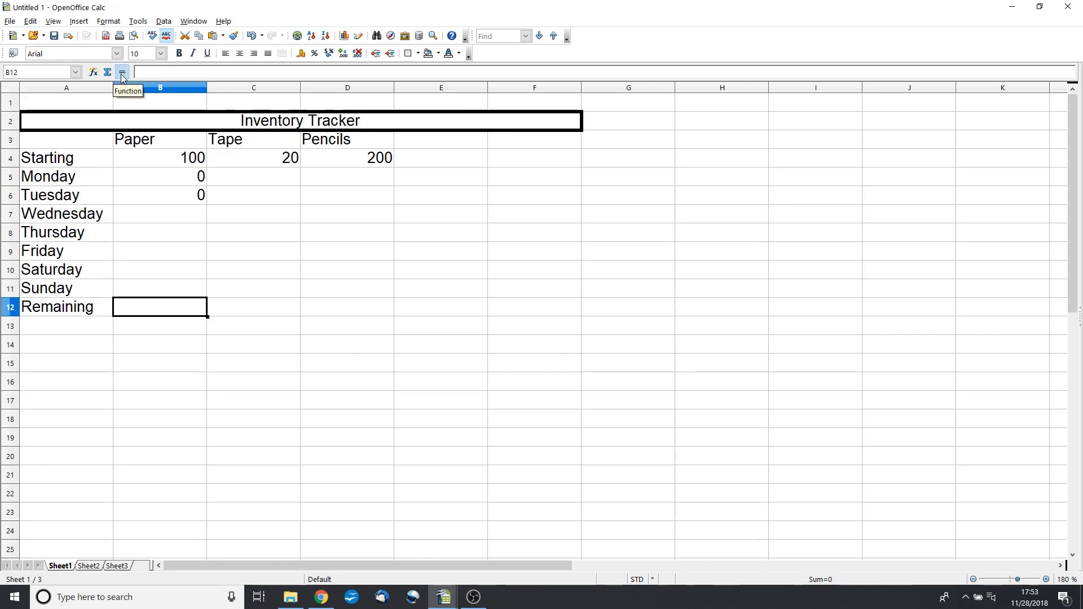
{"action": "left_click", "coordinate": [122, 72]}
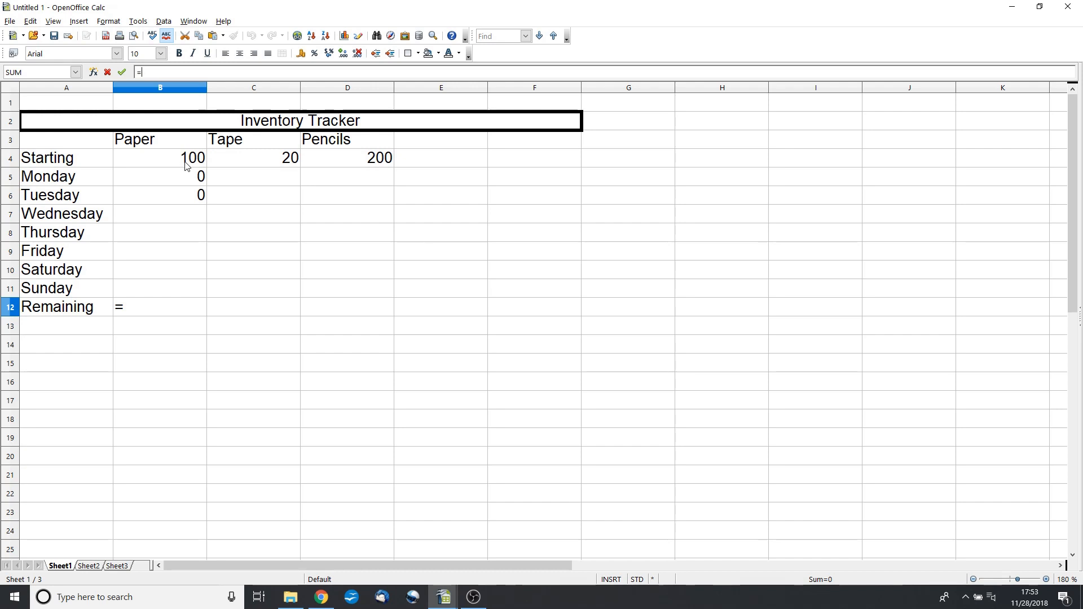
{"action": "left_click", "coordinate": [175, 411]}
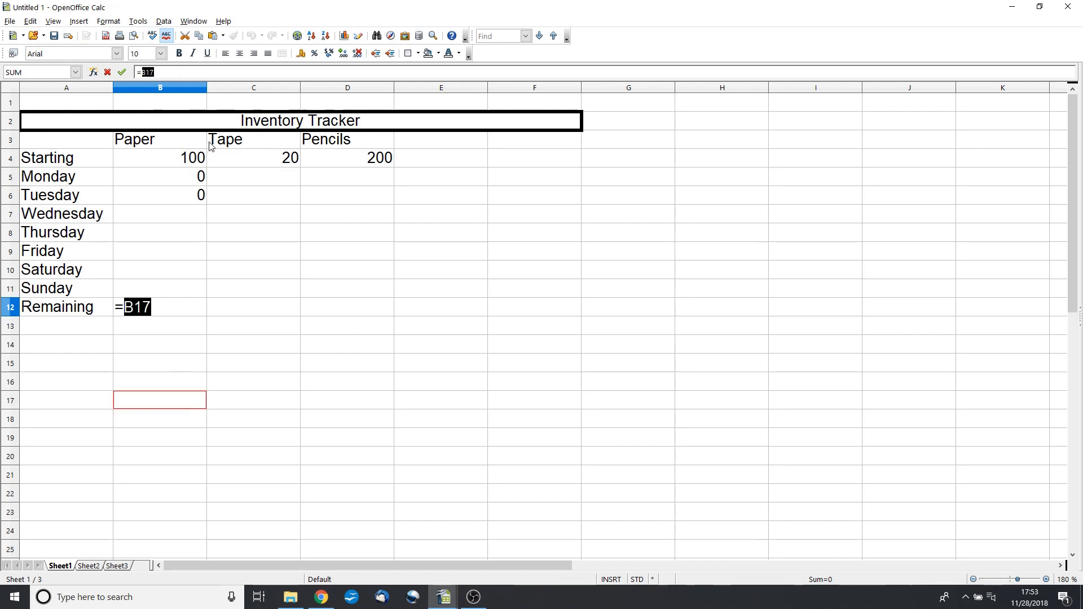
{"action": "key", "text": "Escape"}
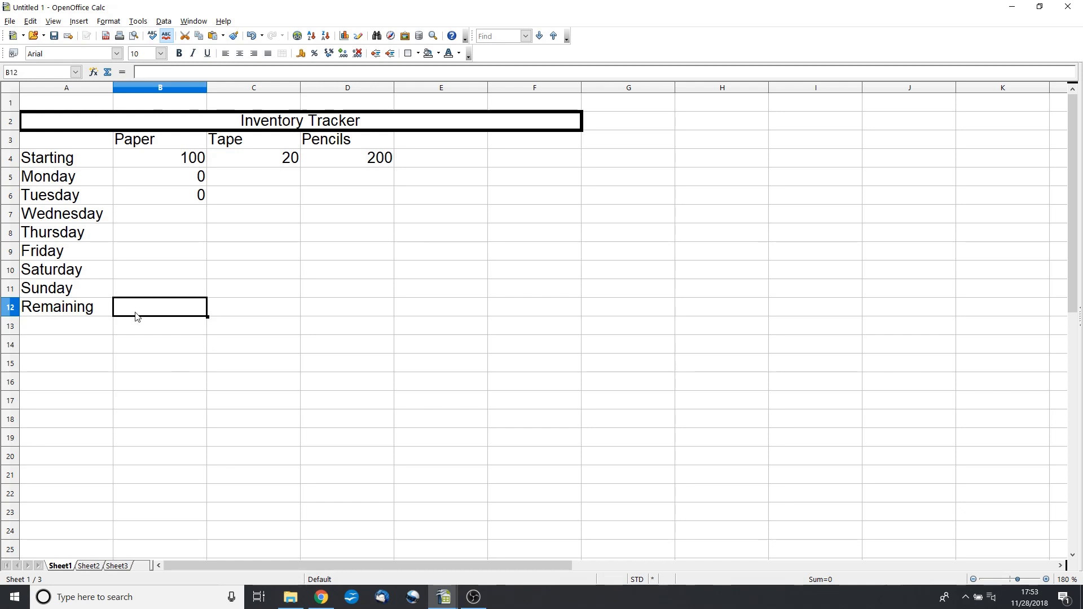
- Enter the formula =B4-SUM(B5:B11) in B12 to calculate the remaining Paper from the starting quantity and the daily entries
{"action": "left_click", "coordinate": [121, 75]}
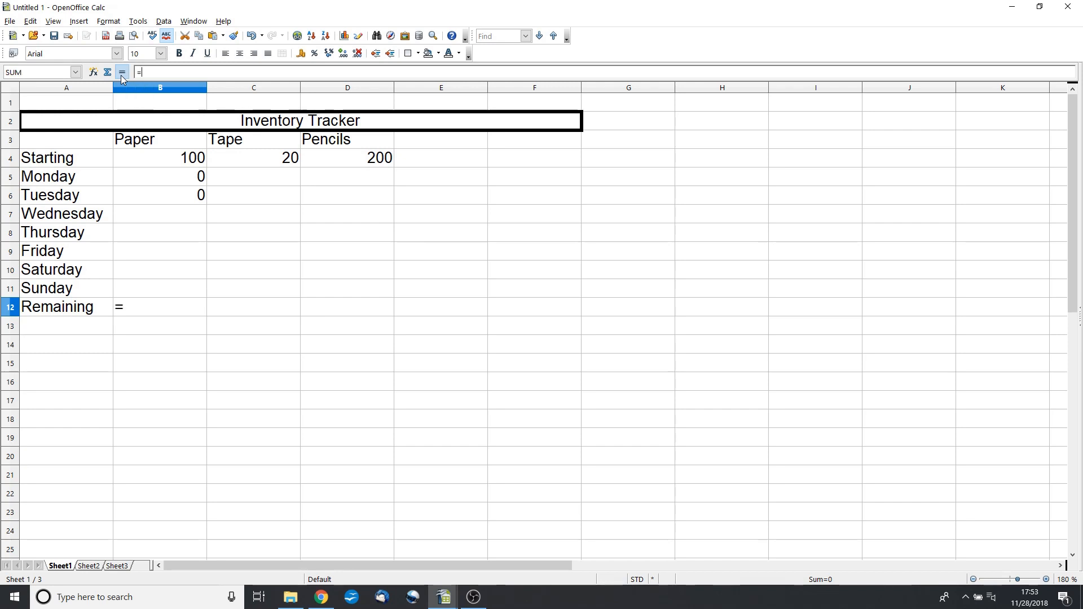
{"action": "left_click", "coordinate": [180, 159]}
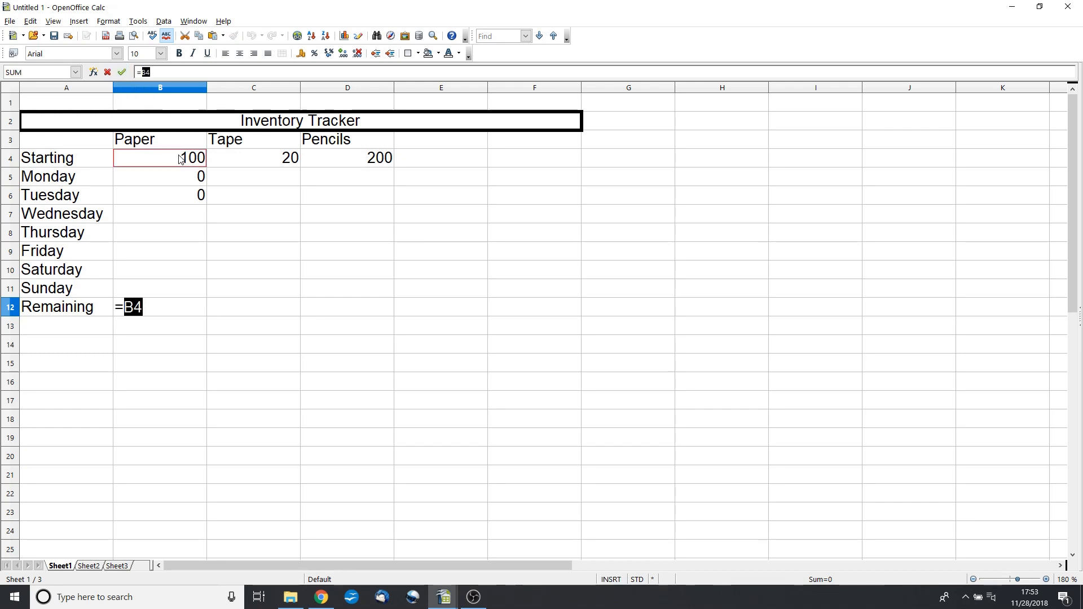
{"action": "left_click", "coordinate": [178, 74]}
{"action": "type", "text": "-SU"}
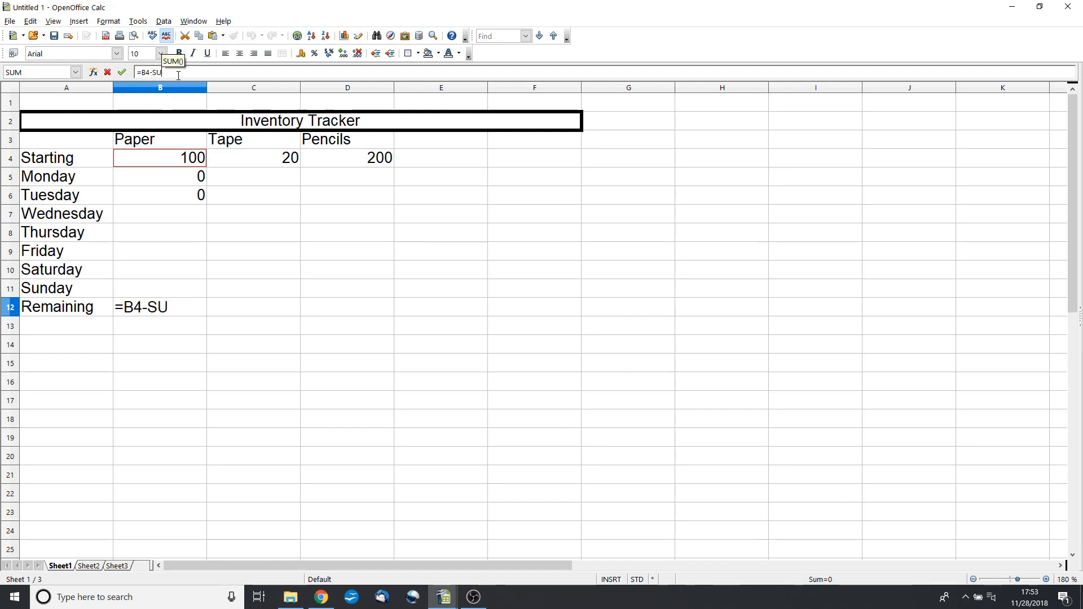
{"action": "type", "text": "M("}
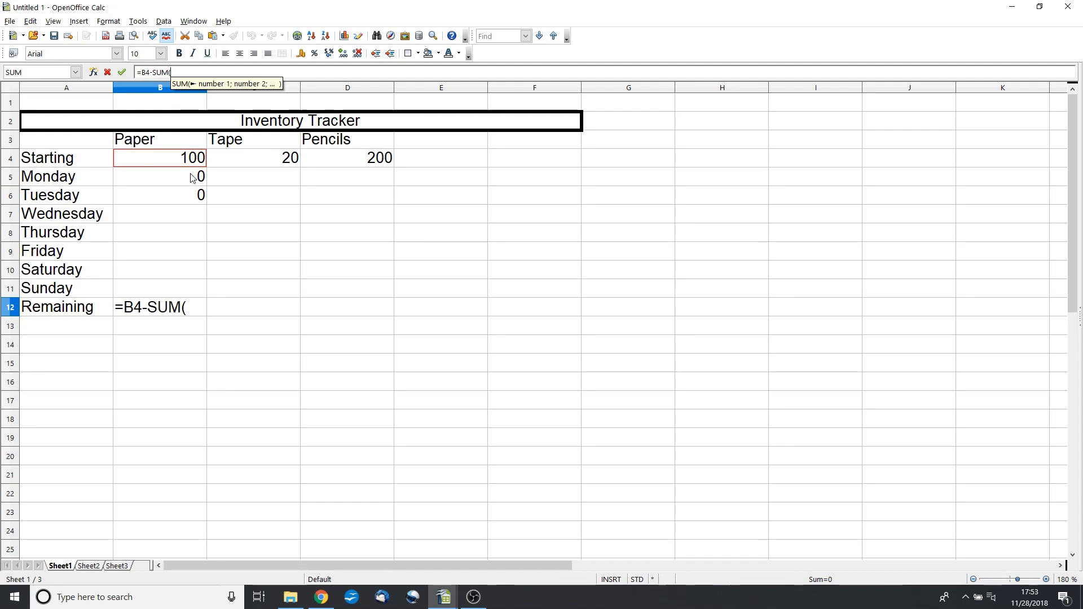
{"action": "left_click_drag", "start_coordinate": [192, 178], "coordinate": [188, 290]}
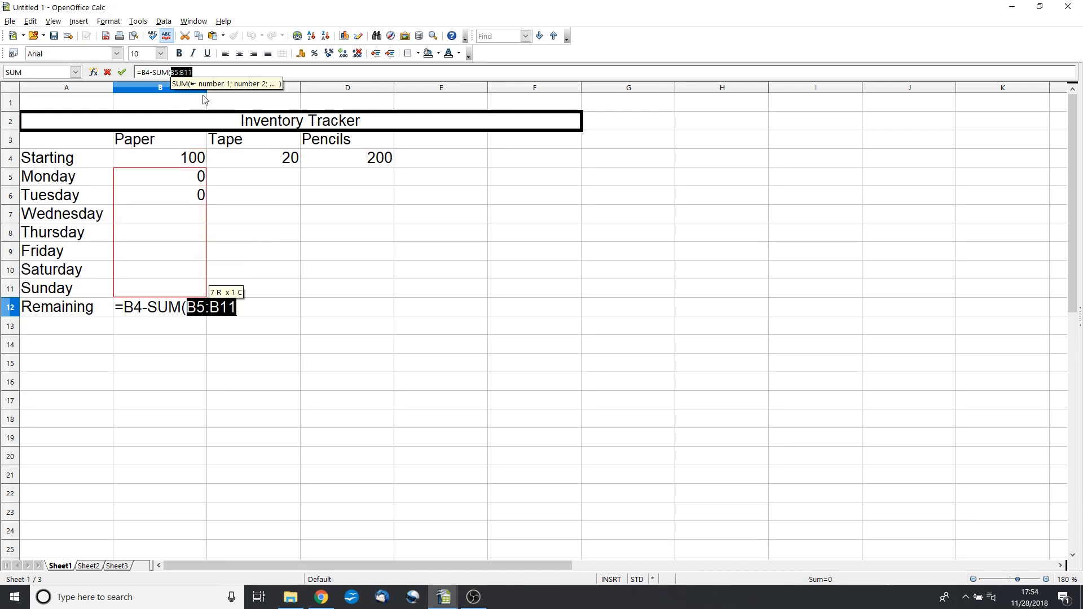
{"action": "left_click", "coordinate": [205, 73]}
{"action": "type", "text": ")"}
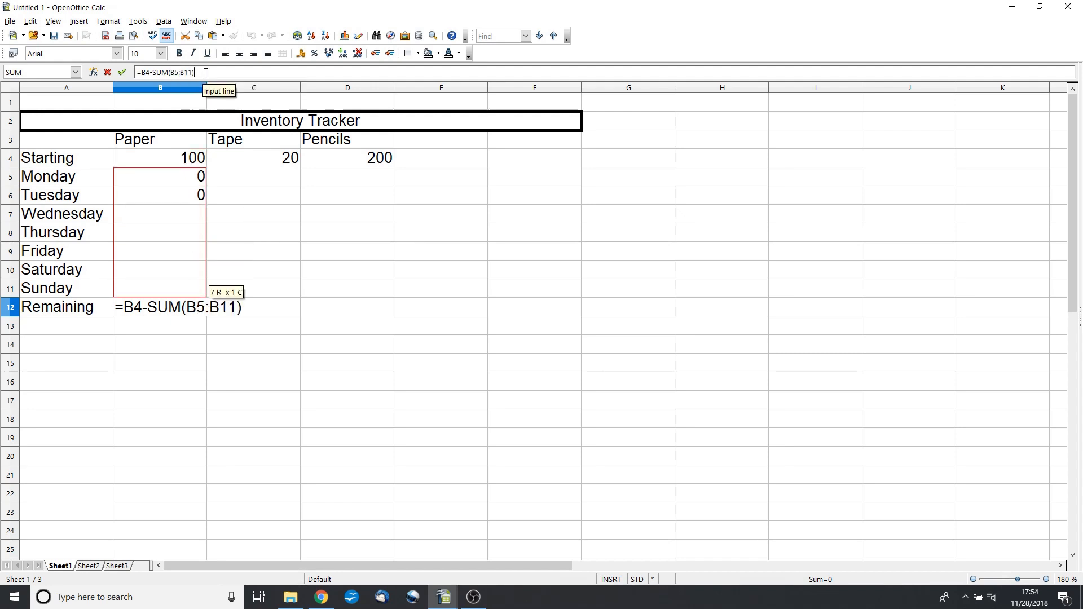
{"action": "key", "text": "Return"}
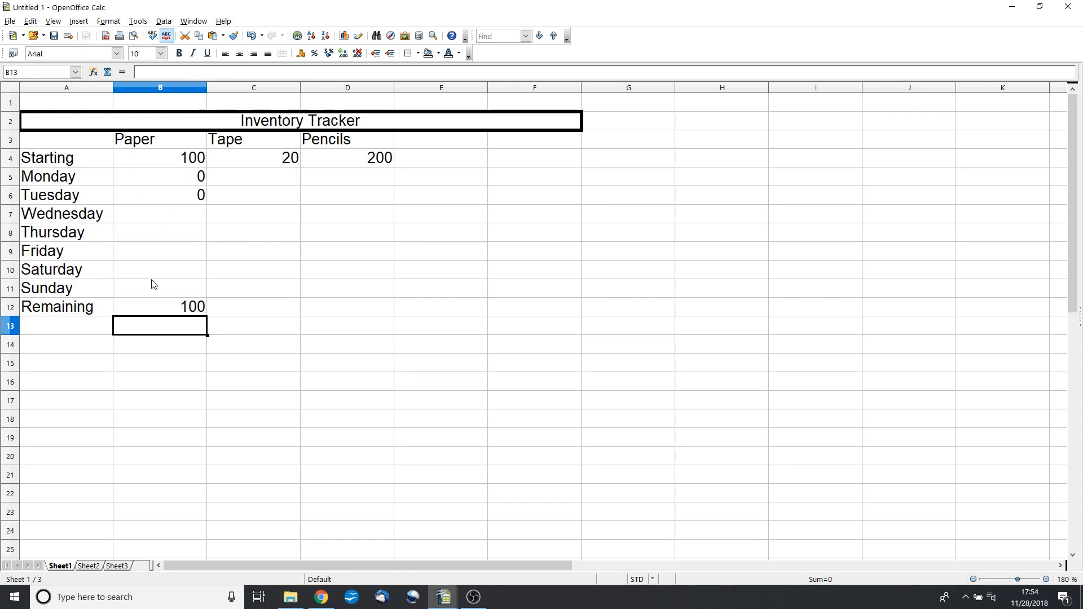
{"action": "left_click", "coordinate": [170, 183]}
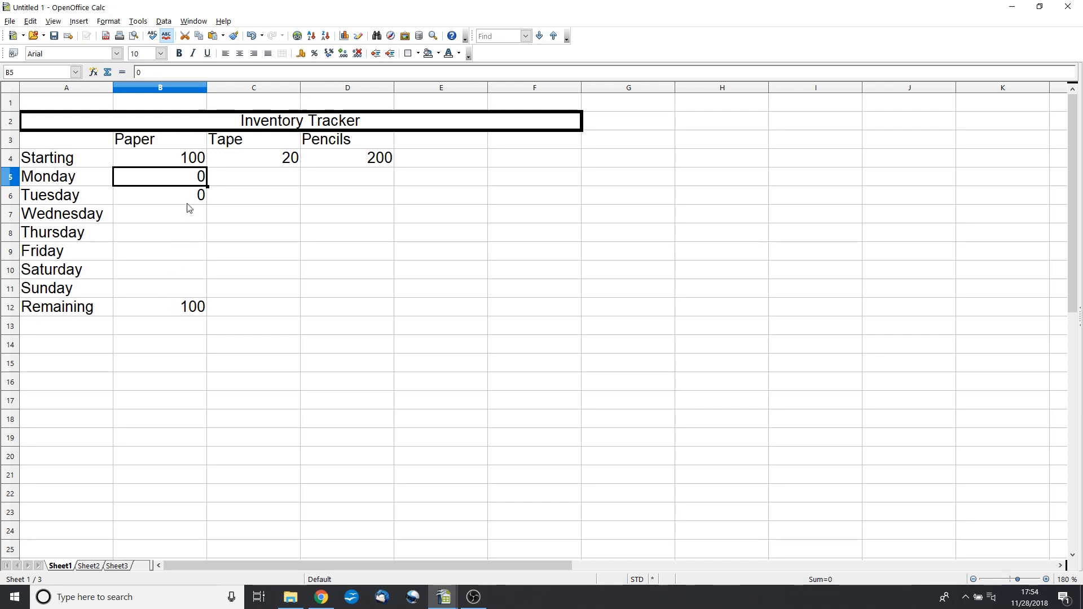
{"action": "left_click", "coordinate": [226, 309]}
{"action": "left_click", "coordinate": [309, 309]}
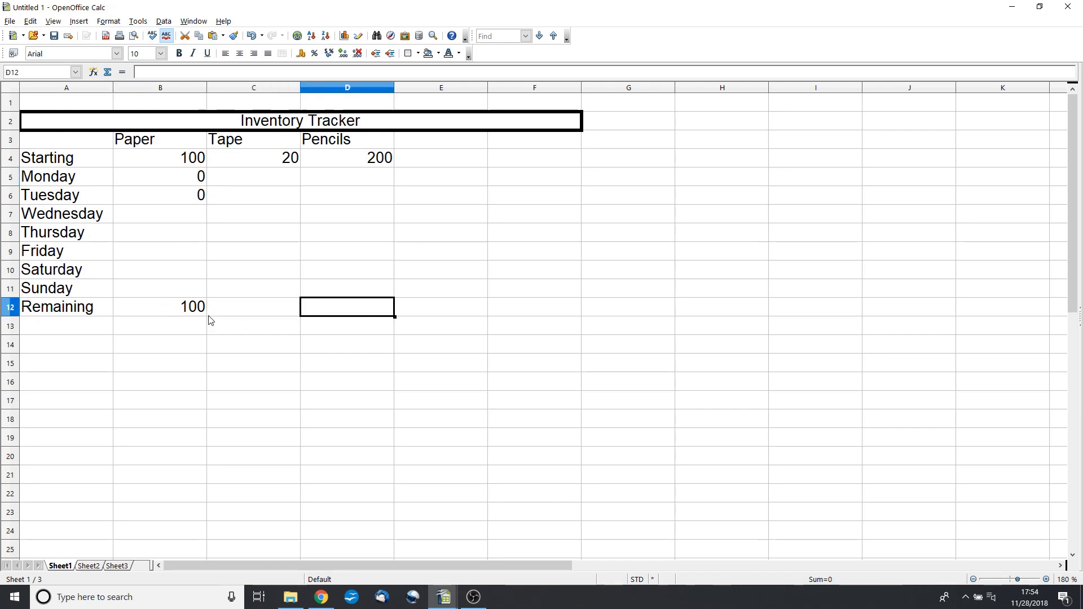
- Fill the Remaining formula from B12 across to the Tape and Pencils columns, C12 and D12
{"action": "left_click", "coordinate": [174, 312]}
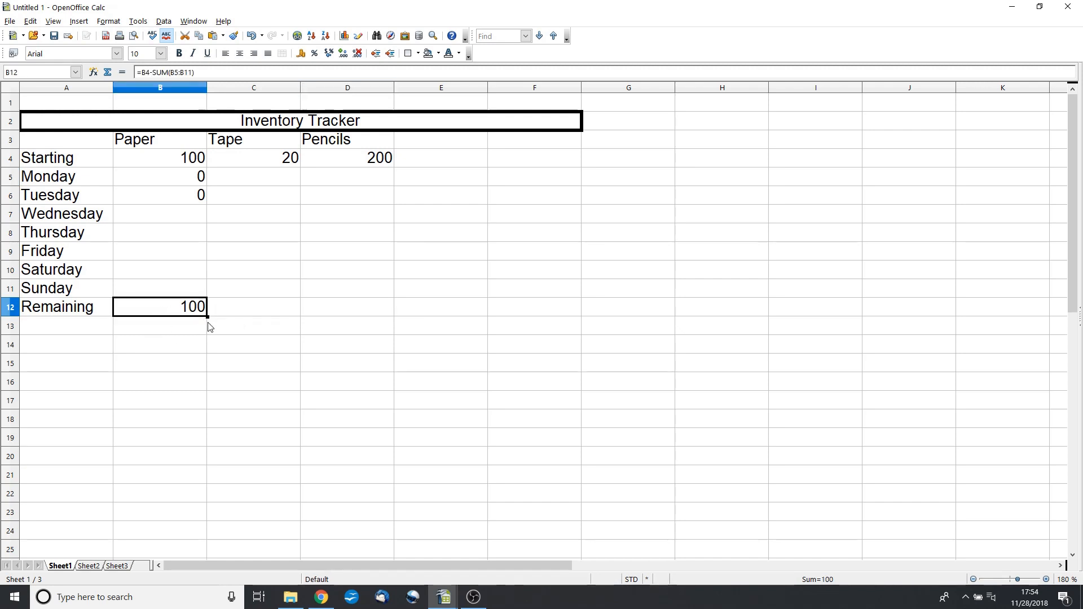
{"action": "left_click_drag", "start_coordinate": [240, 312], "coordinate": [363, 313]}
{"action": "left_click", "coordinate": [356, 378]}
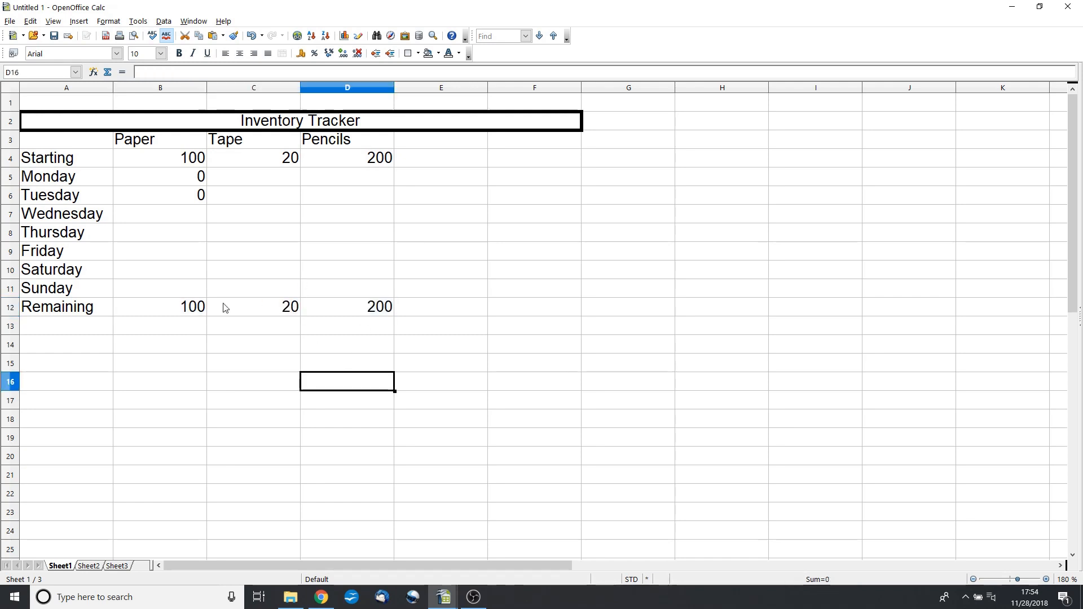
- Examine the Remaining formulas for Paper, Tape and Pencils along with the Tape and Pencils starting quantities
{"action": "left_click", "coordinate": [166, 309]}
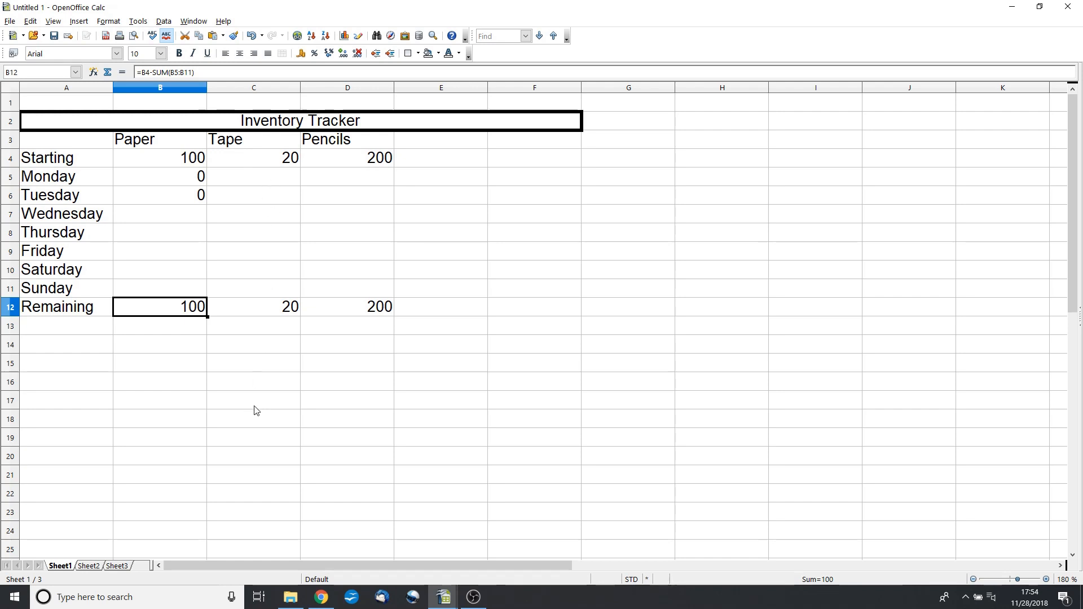
{"action": "left_click", "coordinate": [278, 309]}
{"action": "left_click", "coordinate": [279, 162]}
{"action": "left_click", "coordinate": [364, 159]}
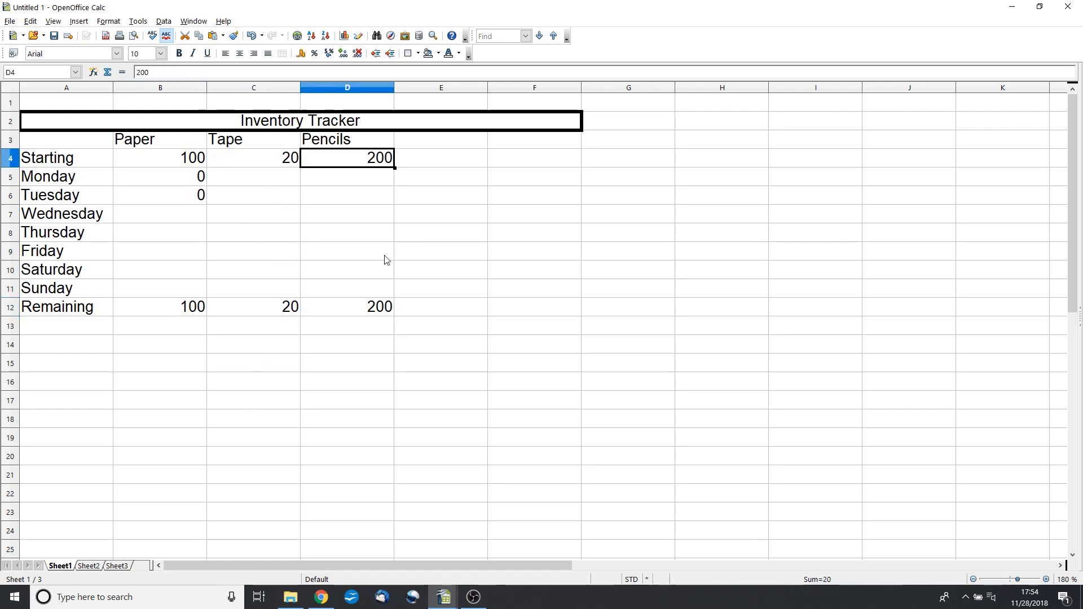
{"action": "left_click", "coordinate": [380, 309]}
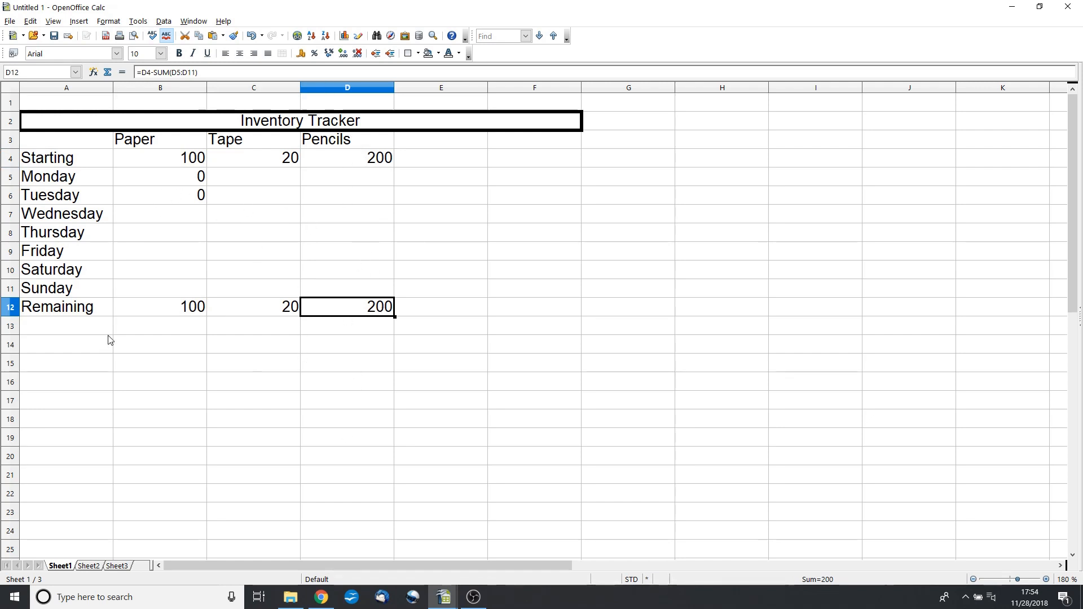
- Set Monday's Paper quantity in B5 to 10
{"action": "left_click", "coordinate": [179, 185]}
{"action": "type", "text": "10"}
{"action": "key", "text": "Return"}
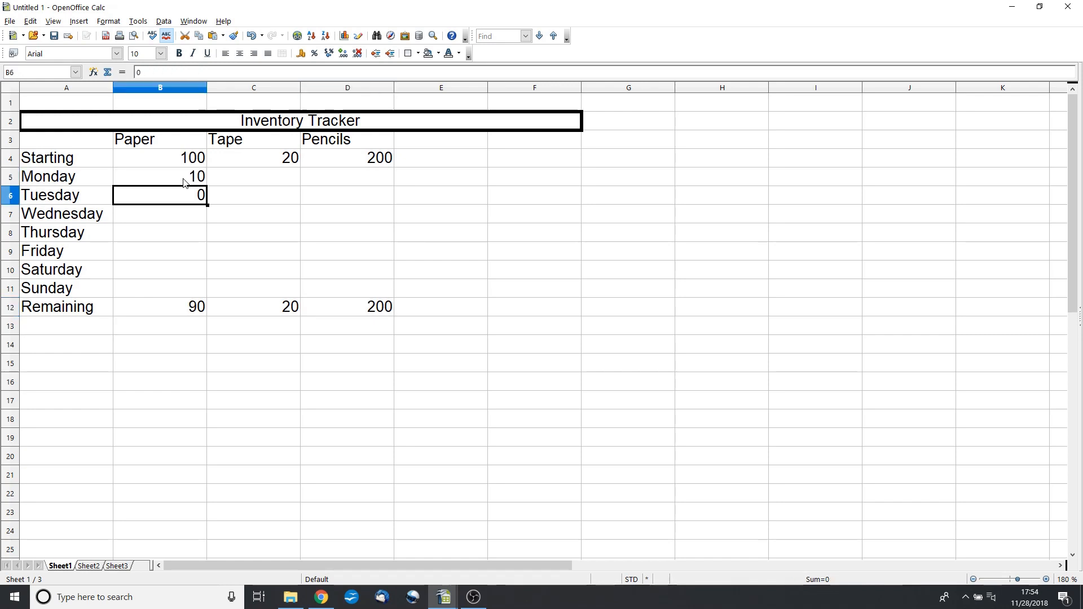
- Set Tuesday's Paper quantity in B6 to 10
{"action": "type", "text": "10"}
{"action": "key", "text": "Return"}
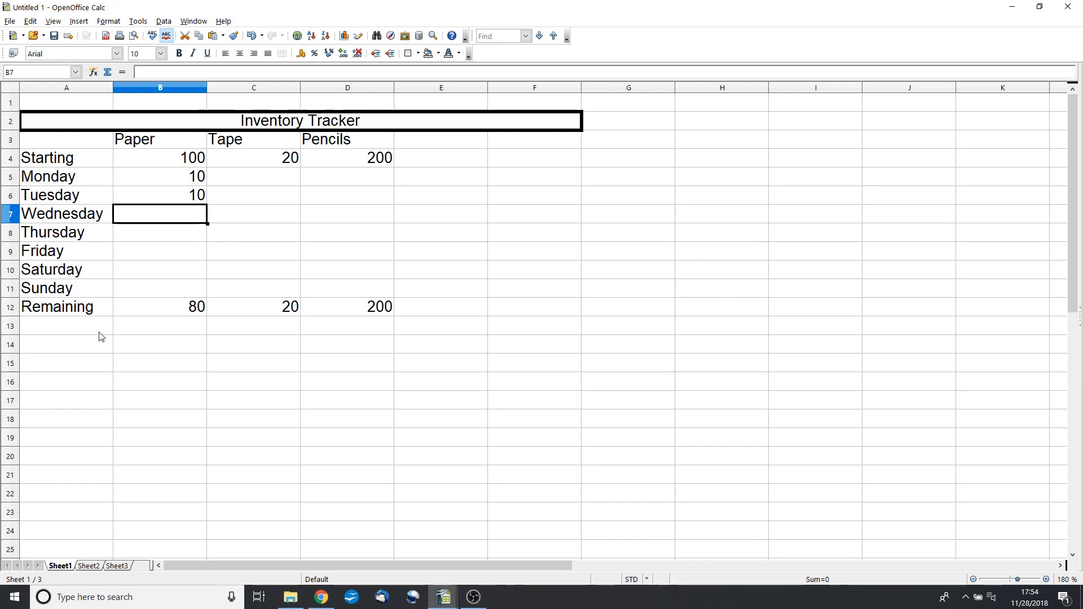
- Label cell A13 below Remaining as Critical Q, correcting the misspelled word with the suggested spelling Critical
{"action": "left_click", "coordinate": [79, 326]}
{"action": "type", "text": "Critca"}
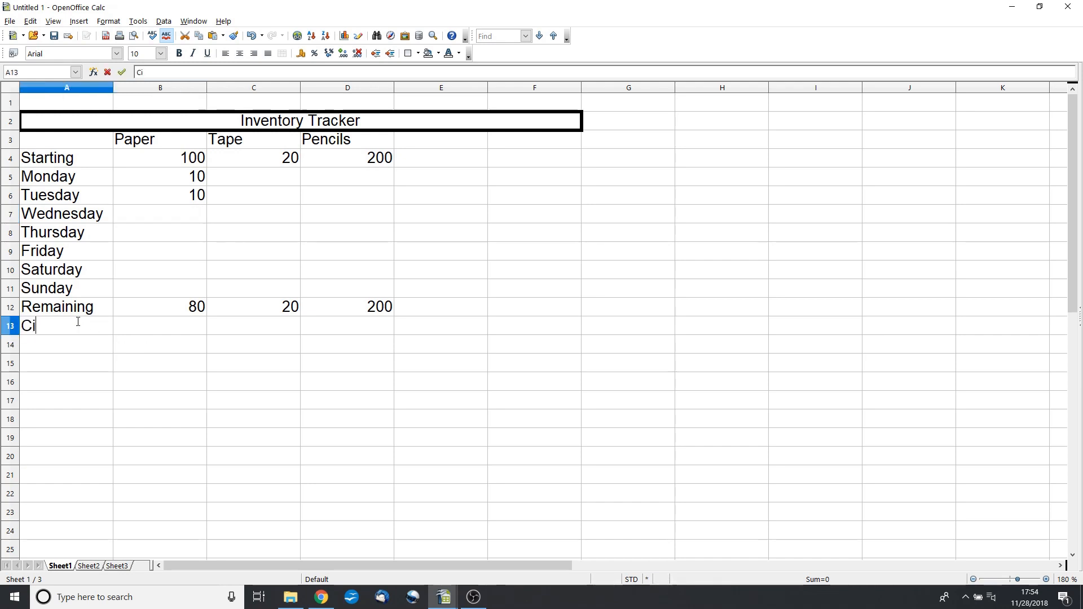
{"action": "type", "text": "l Q"}
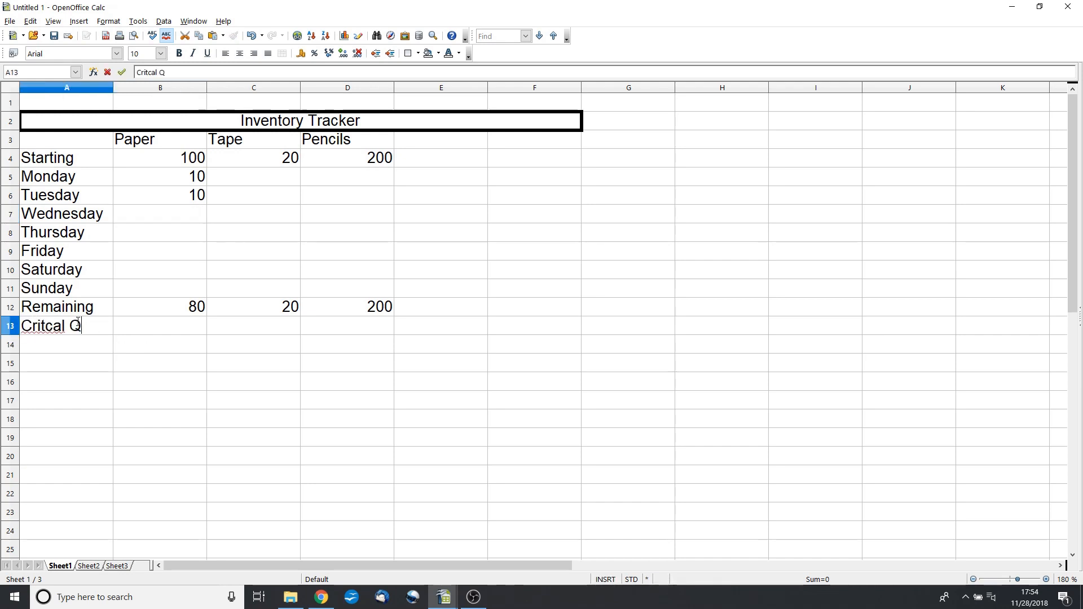
{"action": "right_click", "coordinate": [48, 337]}
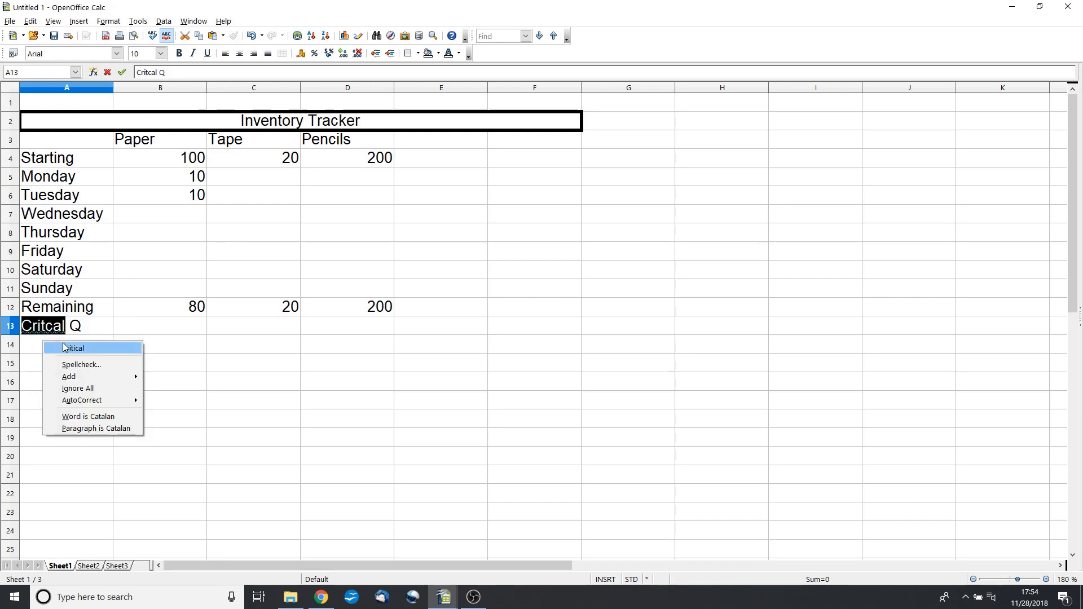
{"action": "left_click", "coordinate": [85, 346]}
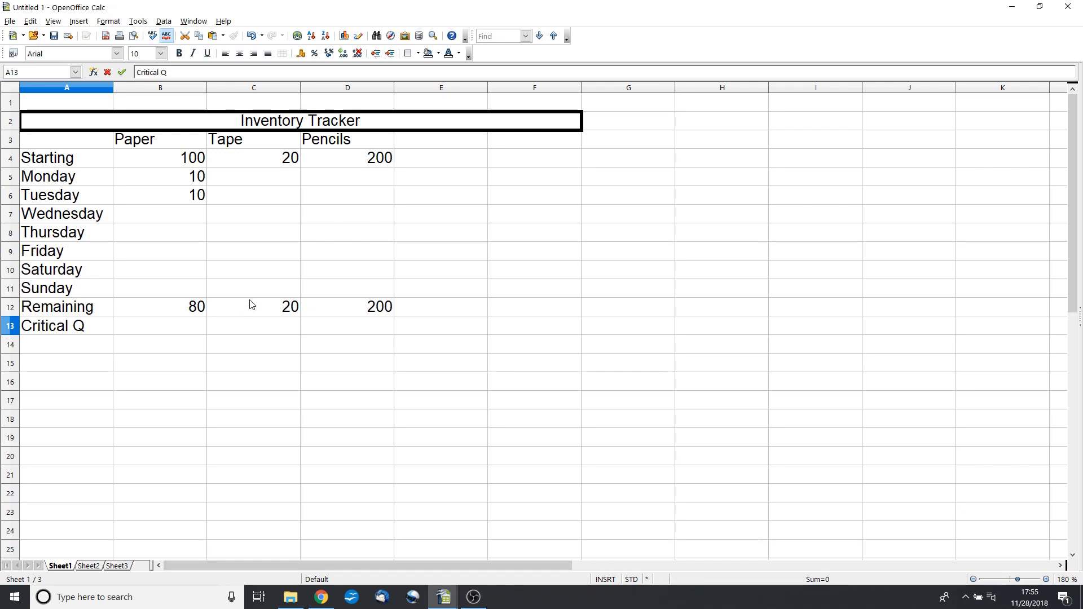
- Enter the Critical Q quantities in row 13: 40 for Paper, 5 for Tape and 50 for Pencils
{"action": "left_click", "coordinate": [164, 333]}
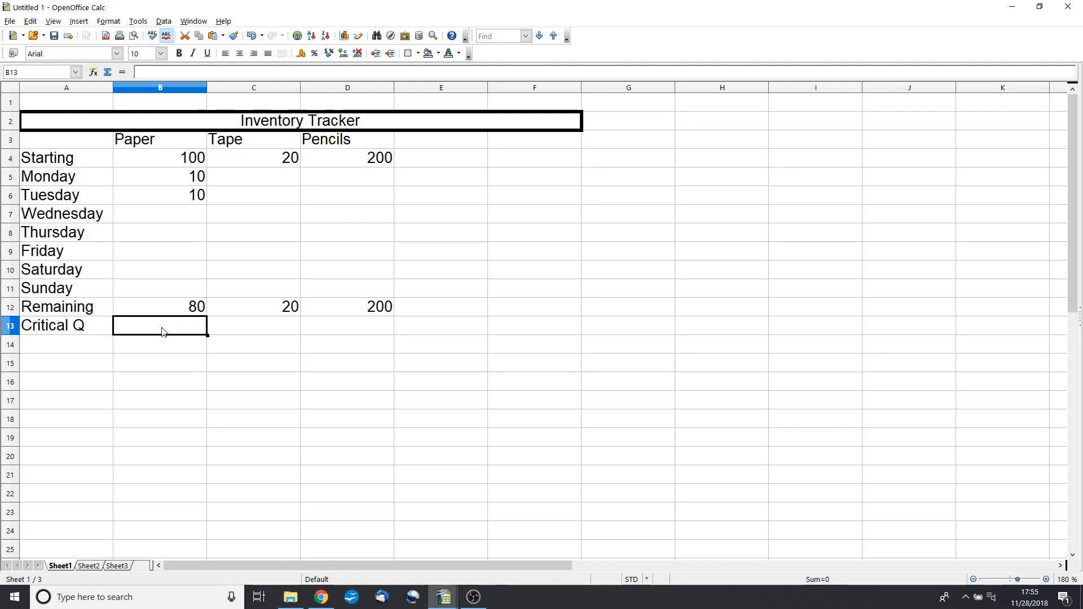
{"action": "type", "text": "40"}
{"action": "key", "text": "Return"}
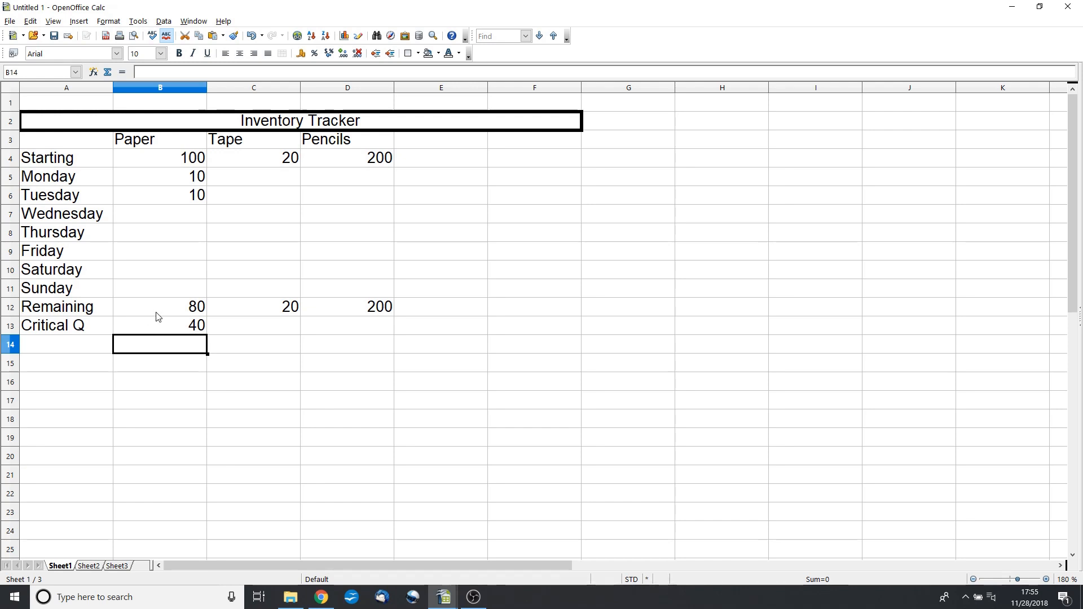
{"action": "left_click", "coordinate": [259, 330]}
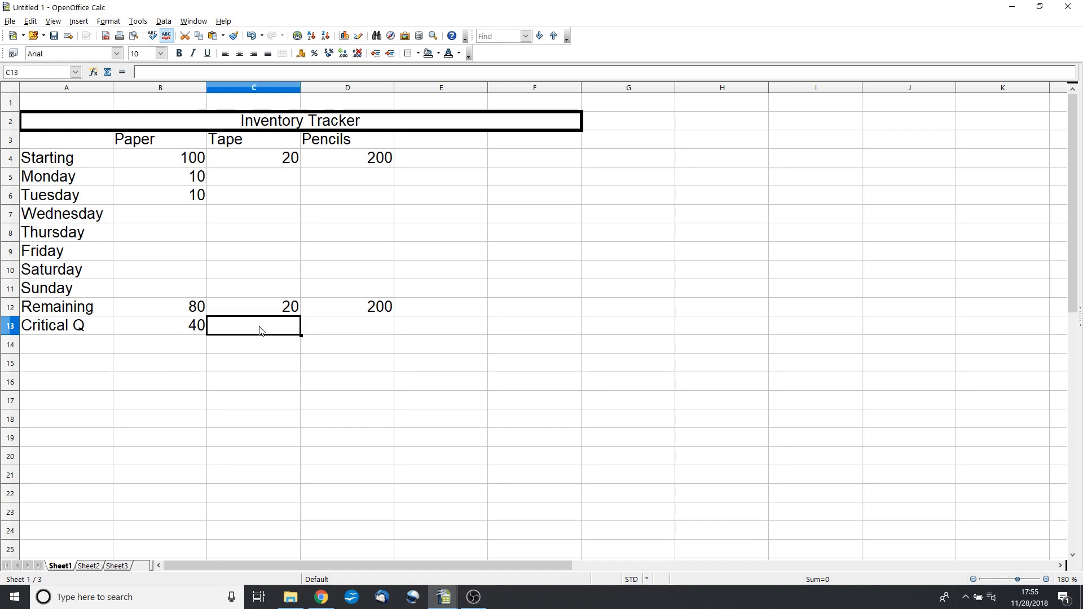
{"action": "type", "text": "5"}
{"action": "key", "text": "Return"}
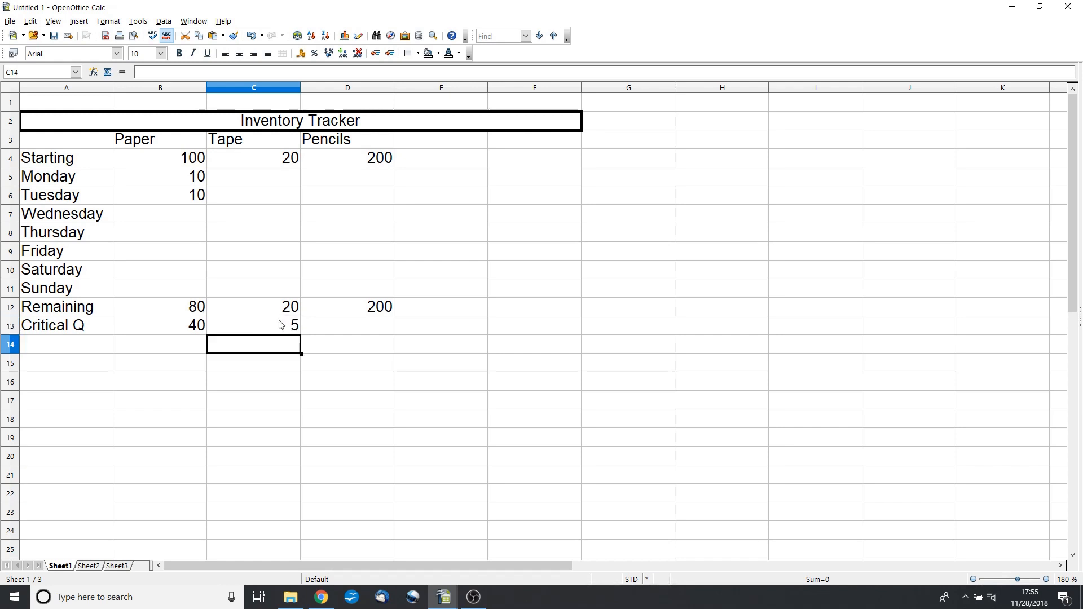
{"action": "left_click", "coordinate": [349, 325]}
{"action": "type", "text": "50"}
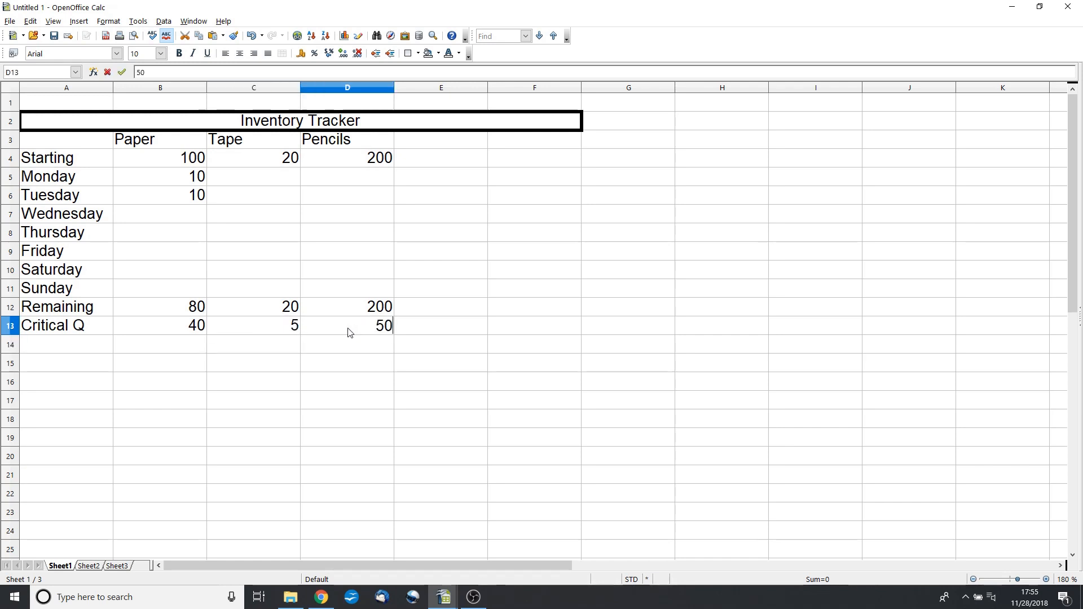
{"action": "key", "text": "Return"}
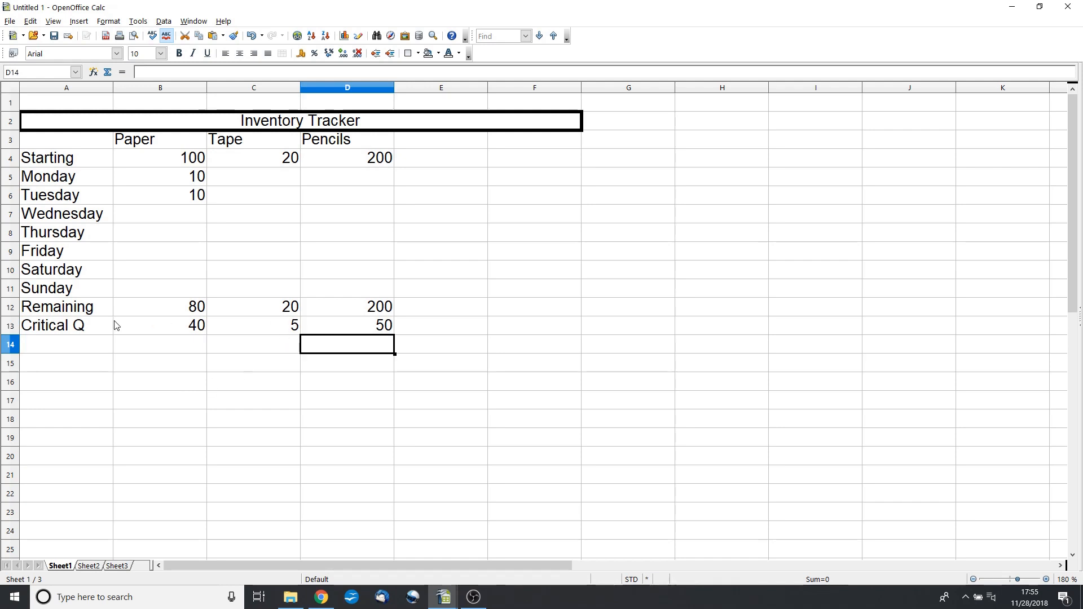
{"action": "left_click_drag", "start_coordinate": [157, 327], "coordinate": [356, 333]}
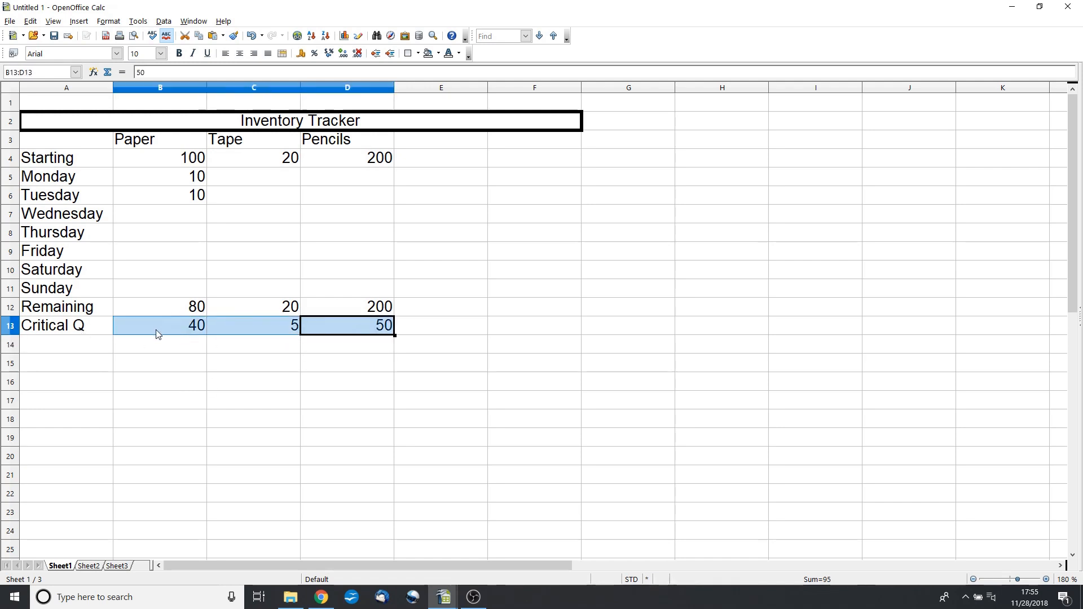
{"action": "left_click", "coordinate": [237, 379]}
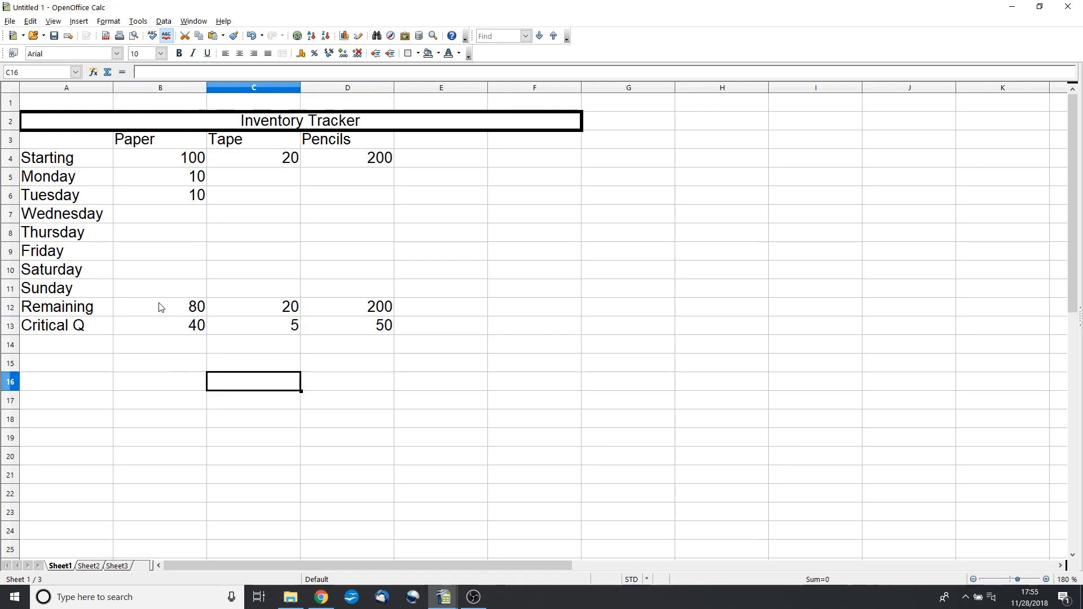
{"action": "left_click_drag", "start_coordinate": [97, 310], "coordinate": [370, 310]}
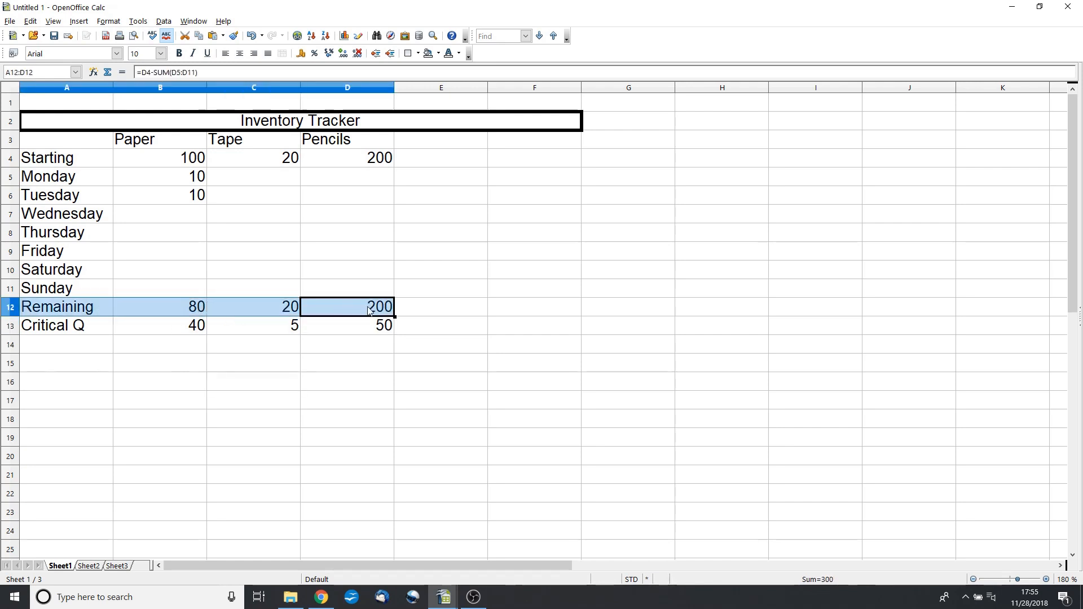
{"action": "left_click", "coordinate": [316, 381]}
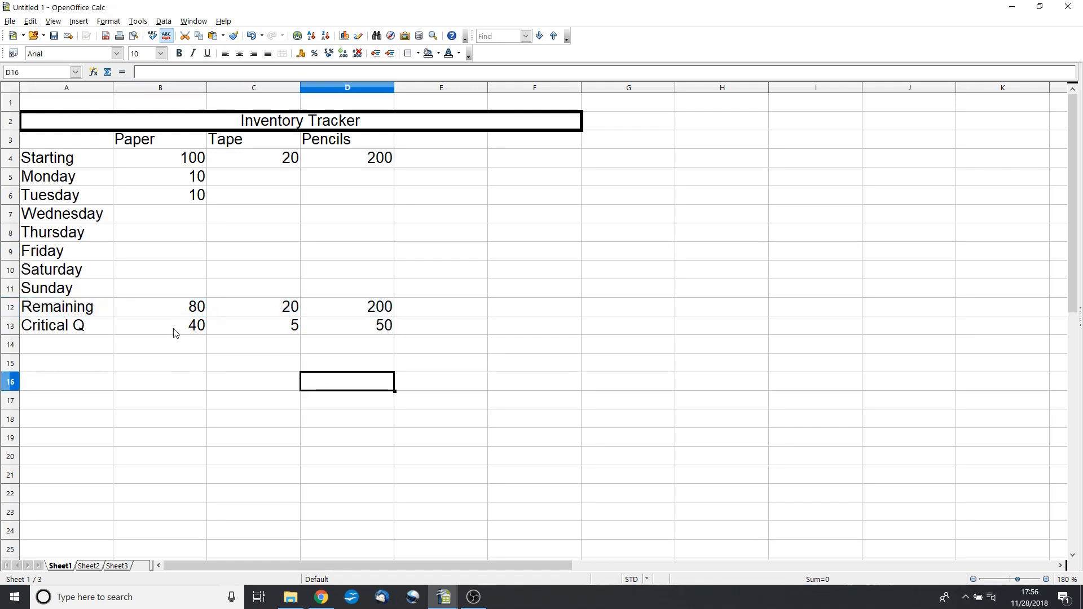
- Start conditional formatting for the Remaining values B12:D12, with Condition 1 set to cell value less than $Sheet1.$B$13:$D$13
{"action": "left_click_drag", "start_coordinate": [144, 314], "coordinate": [364, 312]}
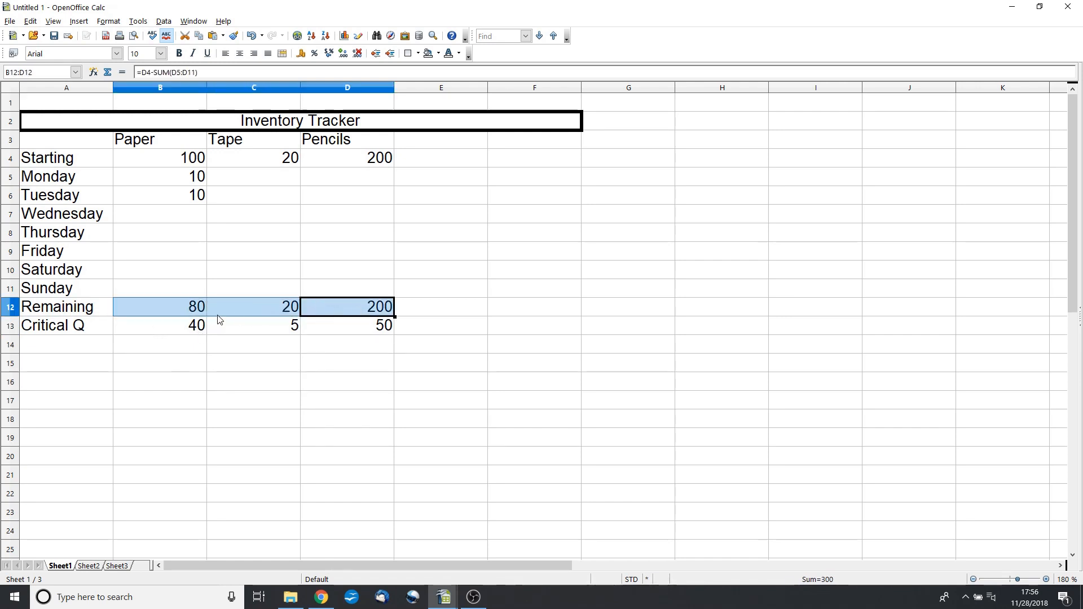
{"action": "left_click", "coordinate": [113, 21]}
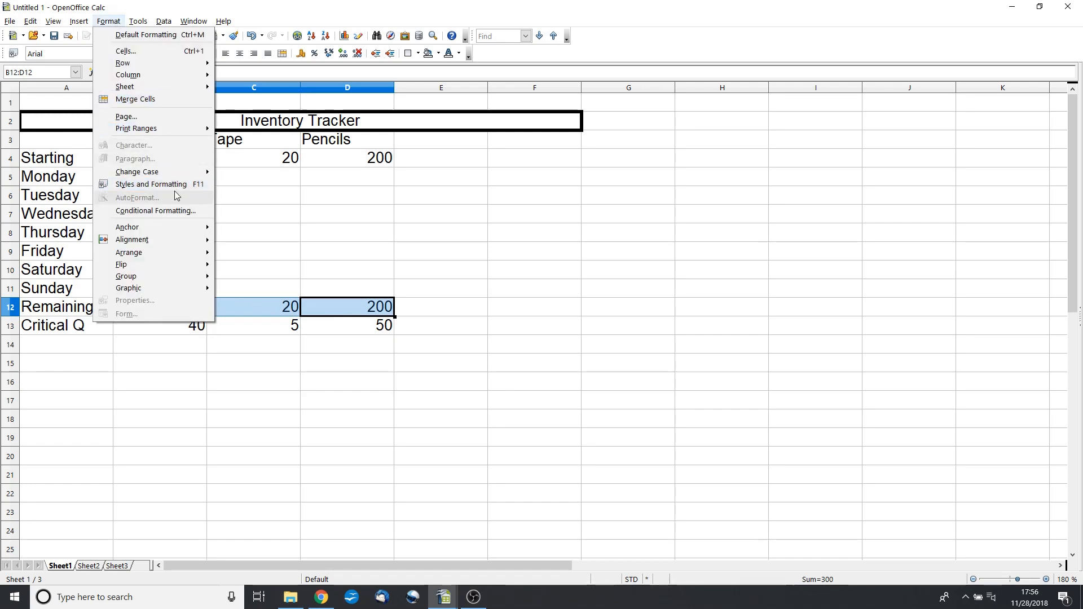
{"action": "left_click", "coordinate": [163, 210]}
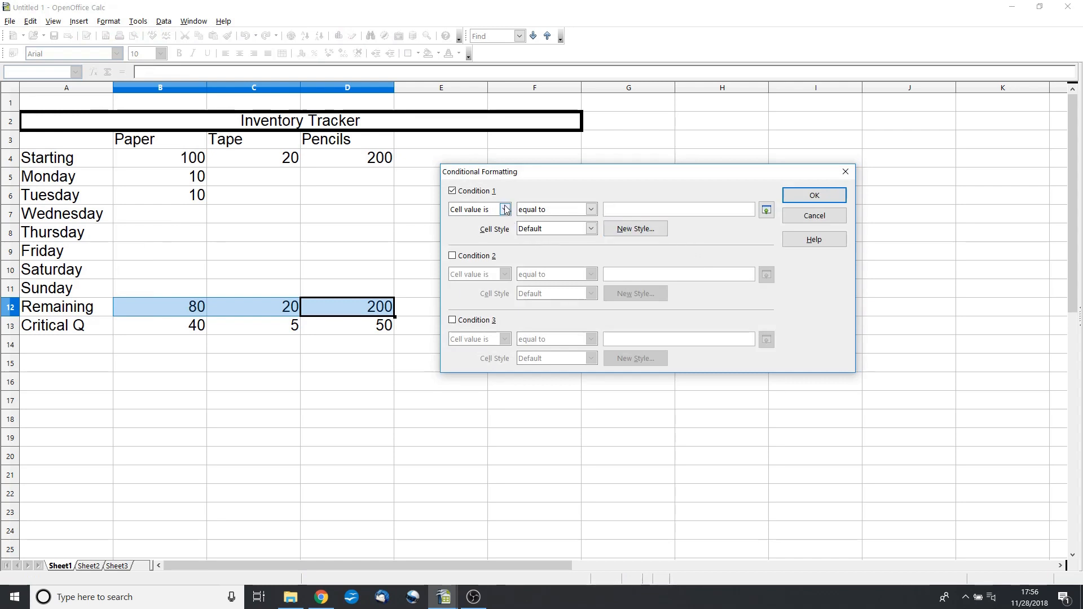
{"action": "left_click", "coordinate": [589, 210]}
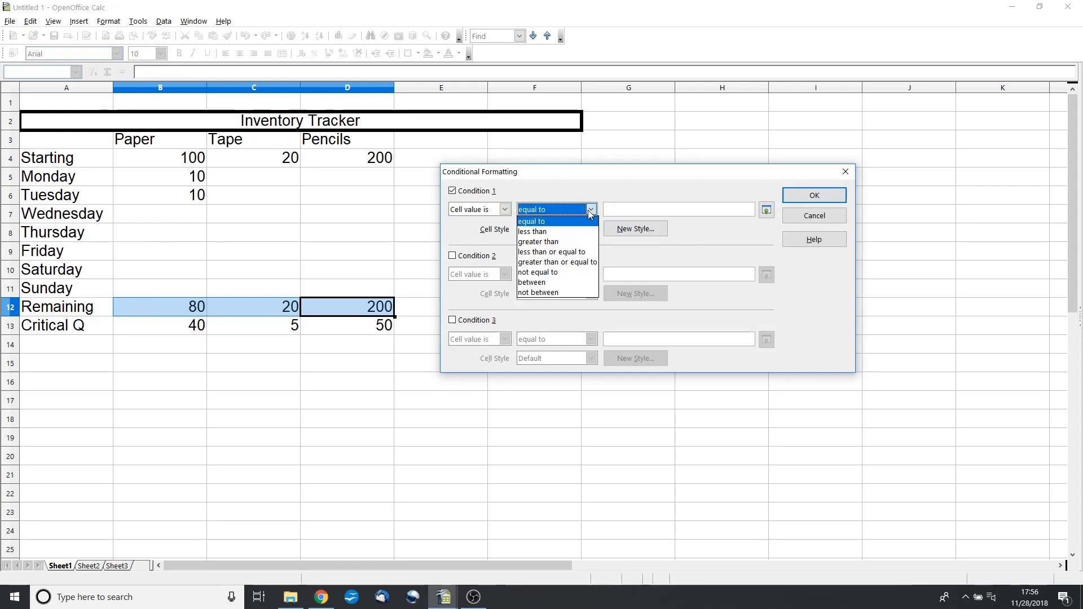
{"action": "left_click", "coordinate": [555, 234]}
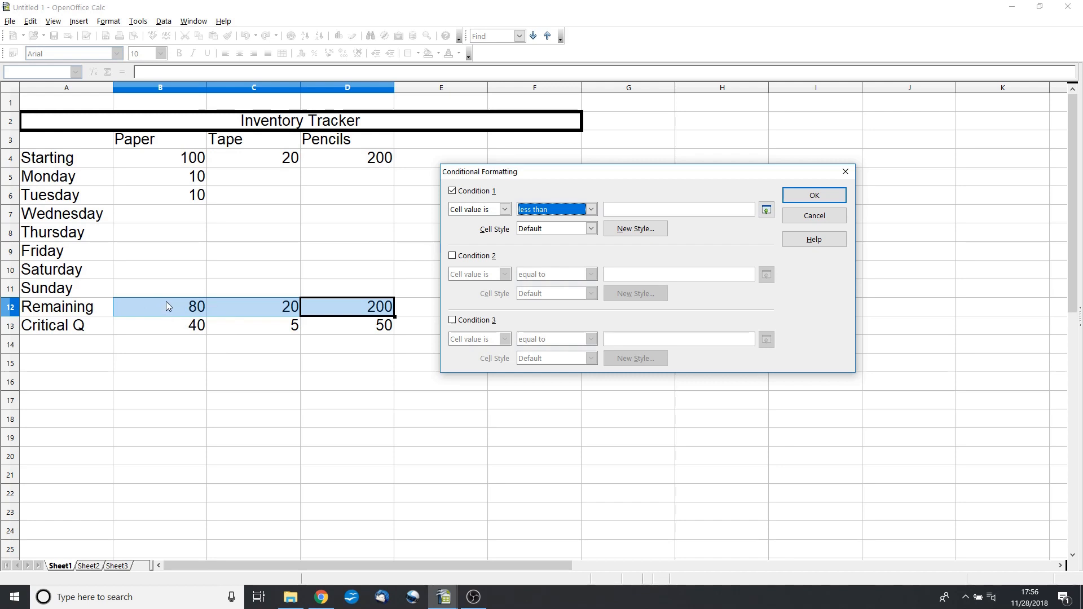
{"action": "left_click", "coordinate": [769, 216]}
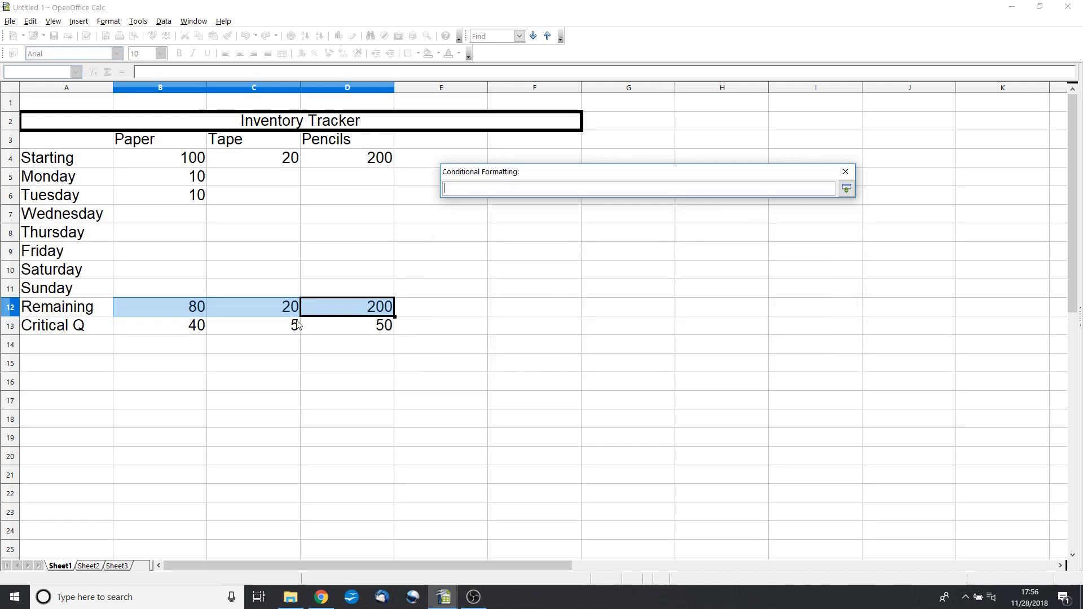
{"action": "left_click_drag", "start_coordinate": [164, 323], "coordinate": [349, 323]}
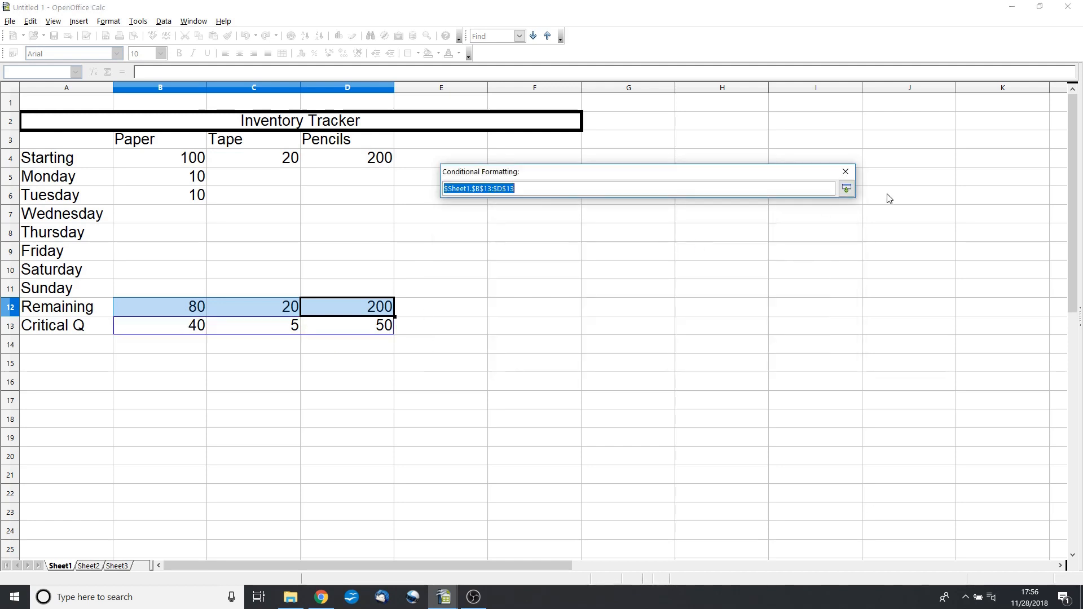
{"action": "left_click", "coordinate": [846, 189]}
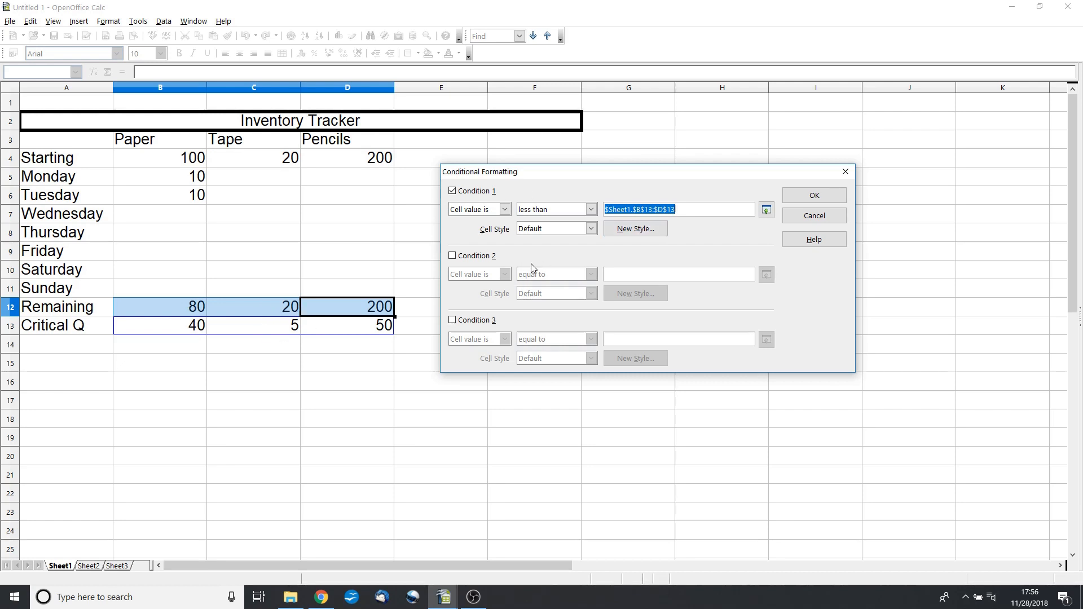
- Create a new cell style with a Red 3 background for Condition 1
{"action": "left_click", "coordinate": [636, 229]}
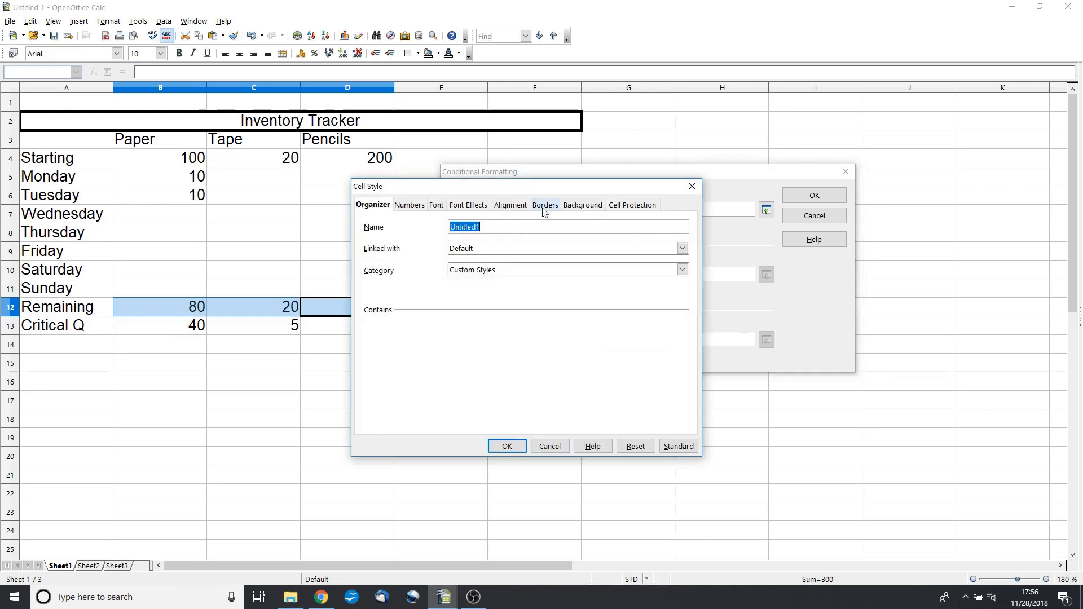
{"action": "left_click", "coordinate": [580, 207]}
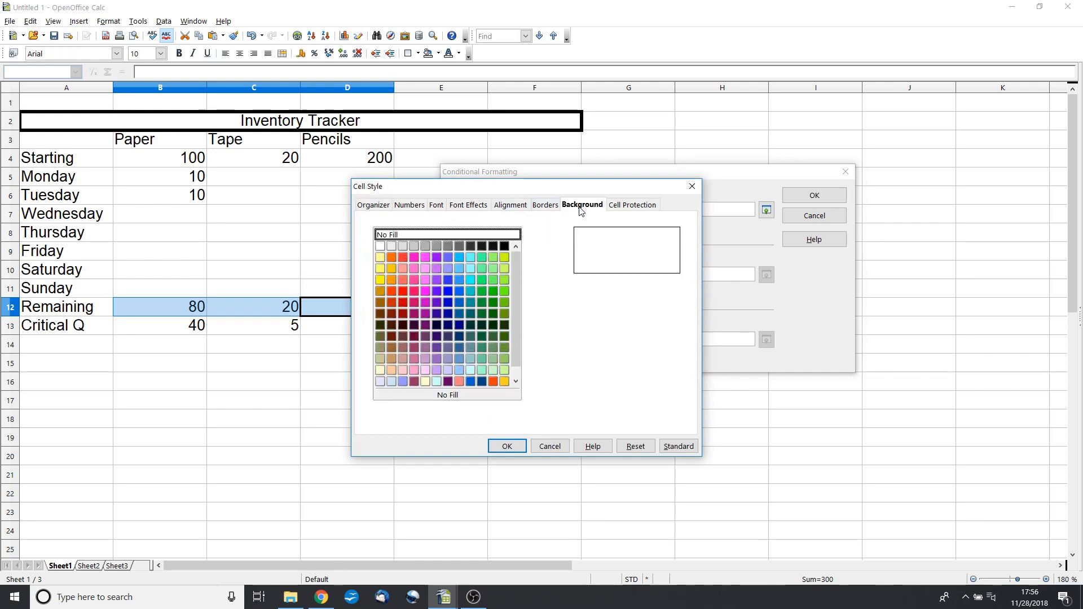
{"action": "left_click", "coordinate": [402, 291]}
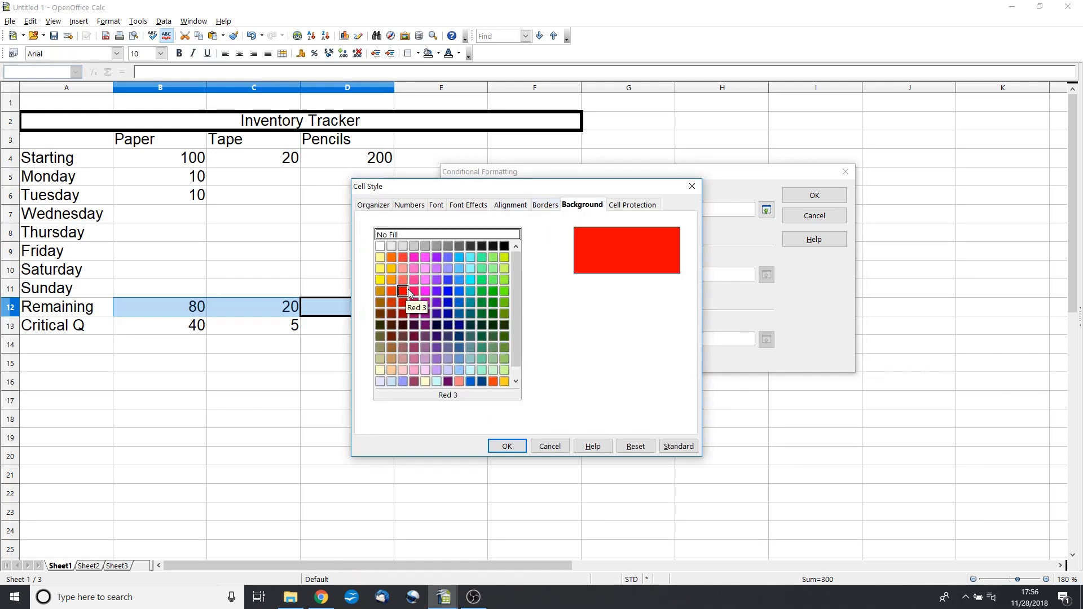
{"action": "left_click", "coordinate": [507, 446]}
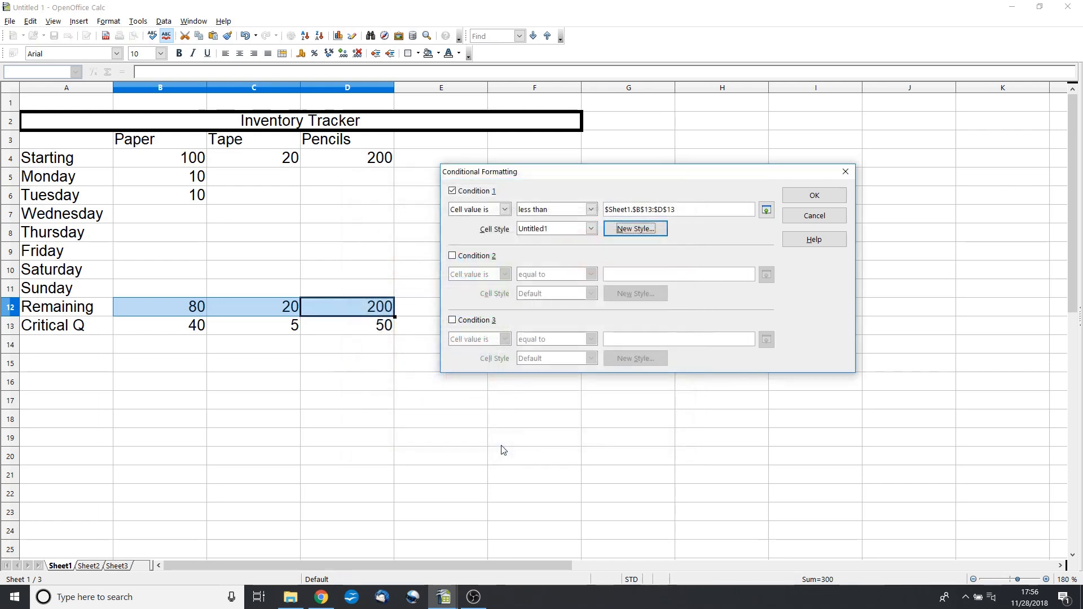
- Enable Condition 2 and set it to cell value greater than $Sheet1.$B$13:$D$13
{"action": "left_click", "coordinate": [453, 256]}
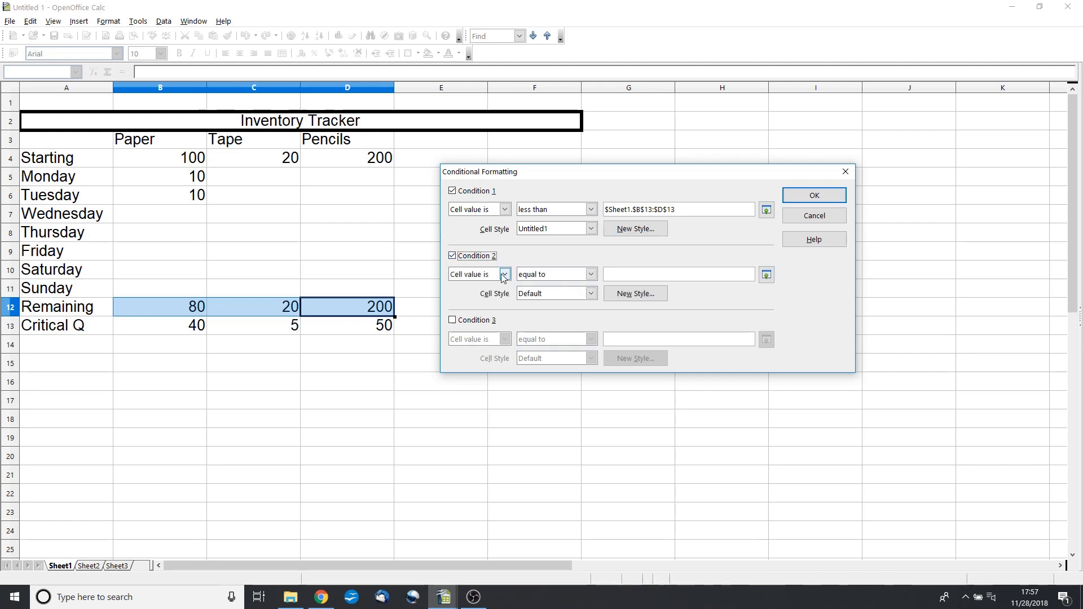
{"action": "left_click", "coordinate": [572, 274]}
{"action": "left_click", "coordinate": [558, 310]}
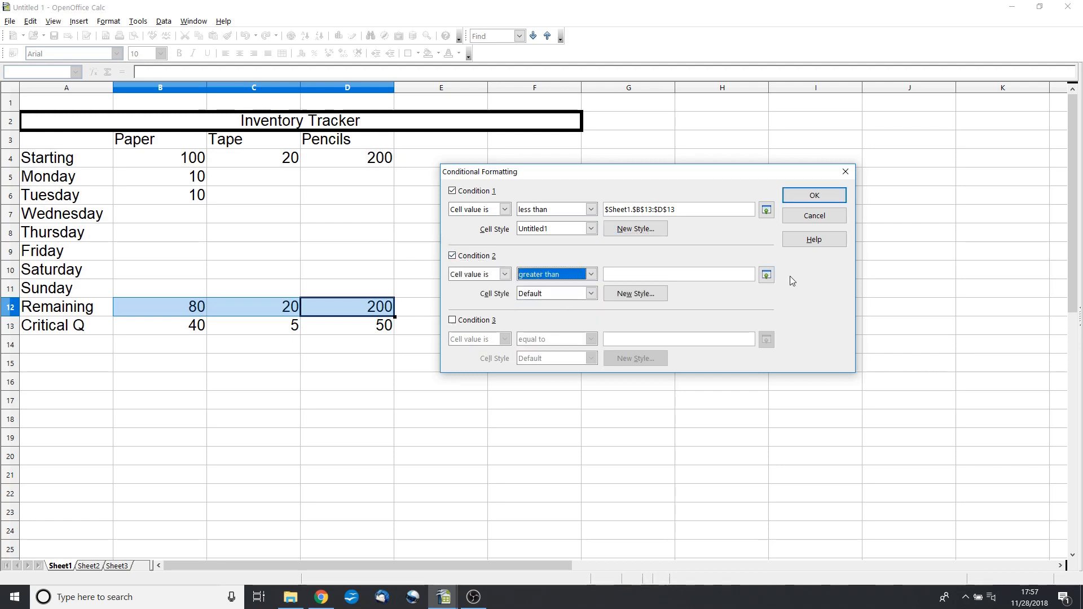
{"action": "left_click", "coordinate": [766, 274]}
{"action": "left_click_drag", "start_coordinate": [140, 327], "coordinate": [372, 331]}
{"action": "left_click", "coordinate": [846, 188]}
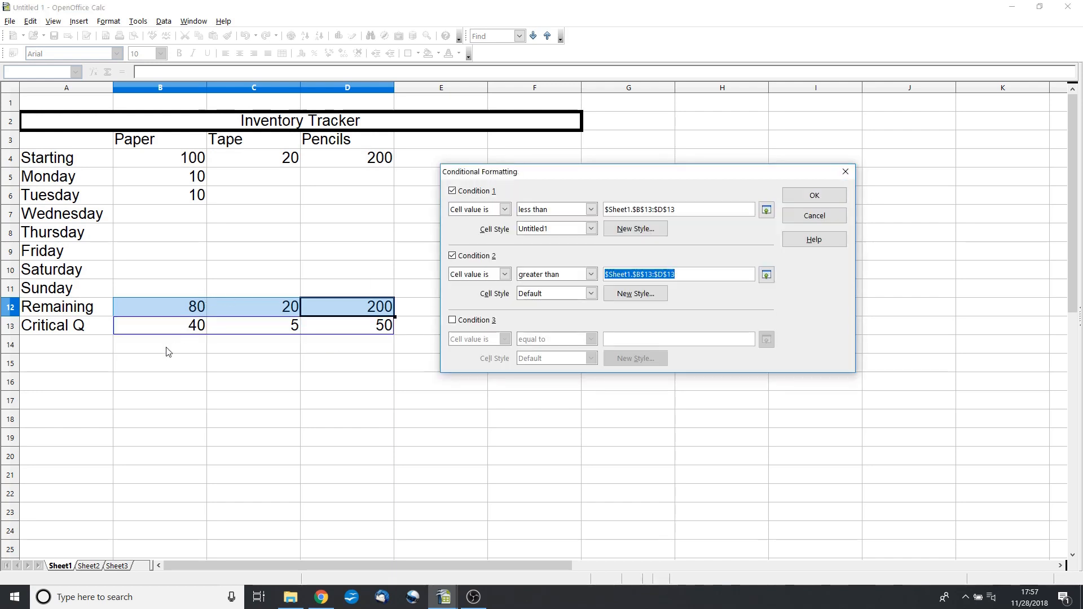
- Create a new cell style with a green background for Condition 2
{"action": "left_click", "coordinate": [633, 295]}
{"action": "left_click", "coordinate": [582, 205]}
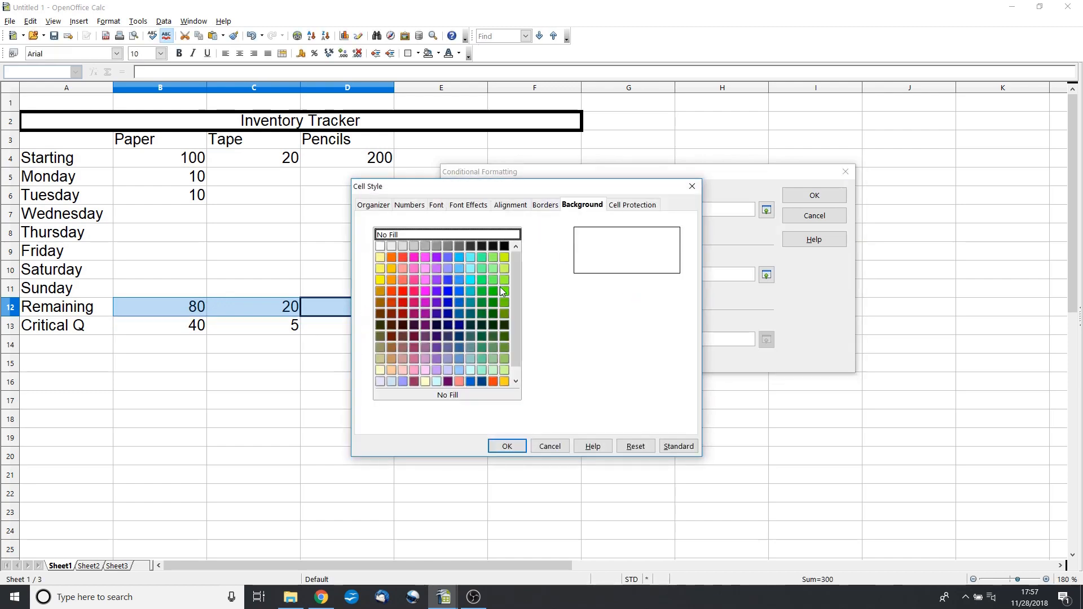
{"action": "left_click", "coordinate": [478, 302]}
{"action": "left_click", "coordinate": [505, 446]}
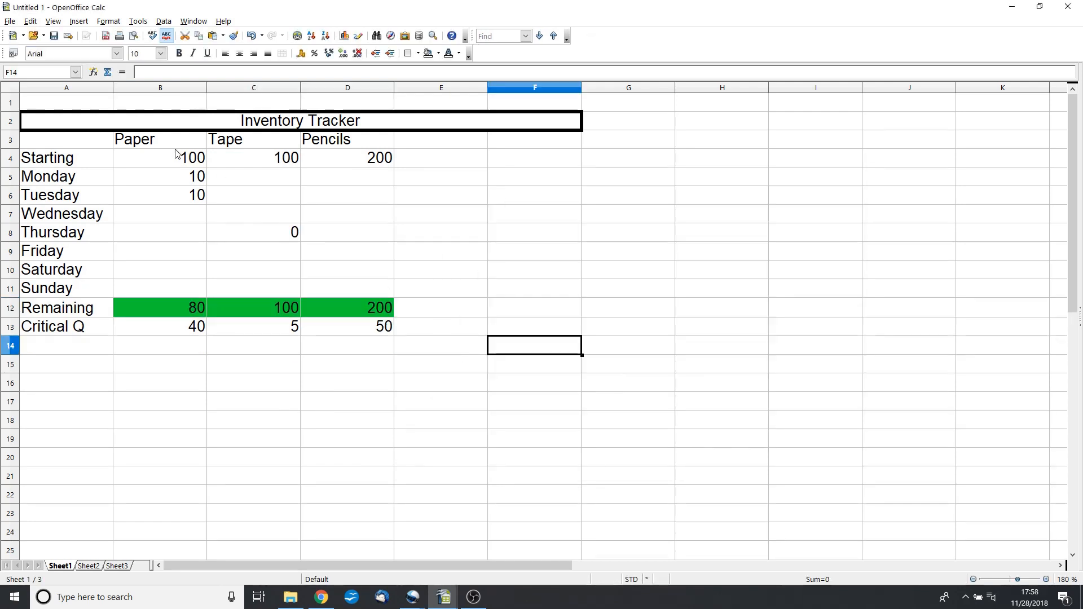
- Enter Paper usage of 30 for Wednesday and 10 for Thursday
{"action": "left_click", "coordinate": [175, 161]}
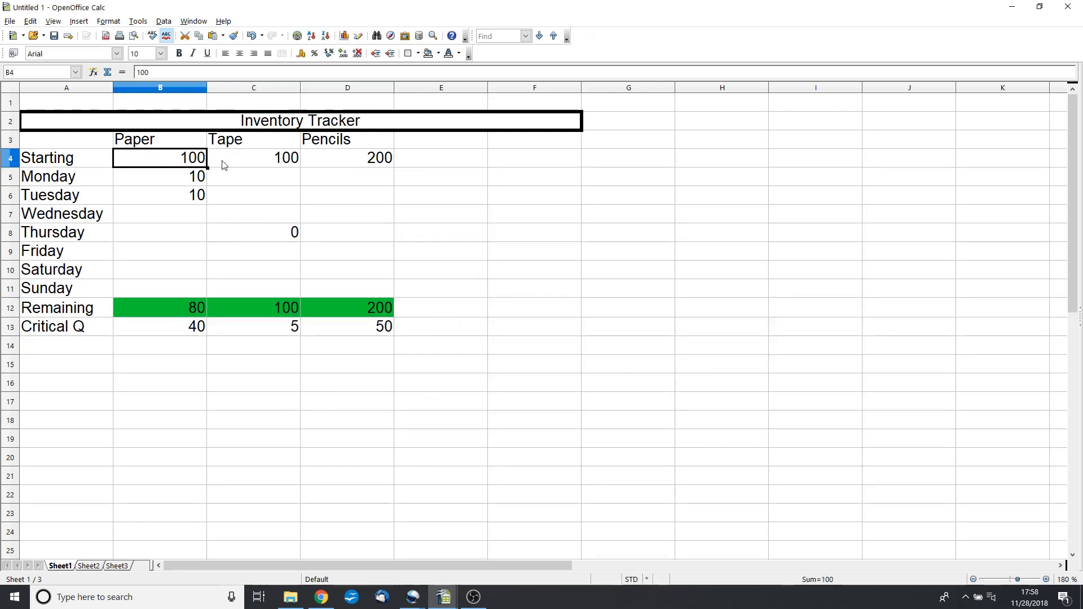
{"action": "left_click", "coordinate": [175, 178]}
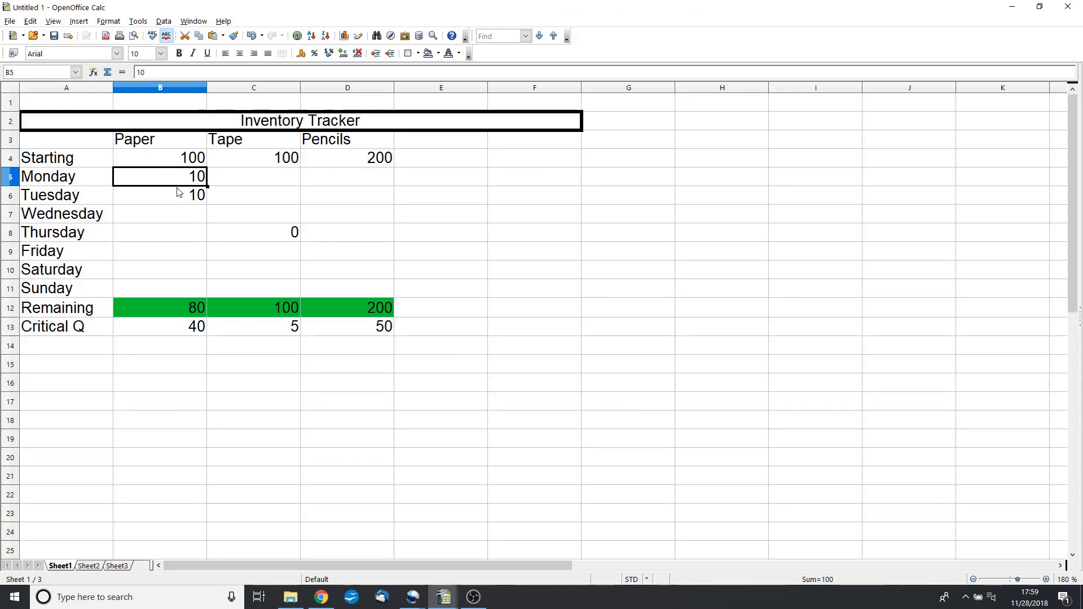
{"action": "left_click", "coordinate": [181, 193]}
{"action": "left_click", "coordinate": [181, 216]}
{"action": "type", "text": "0"}
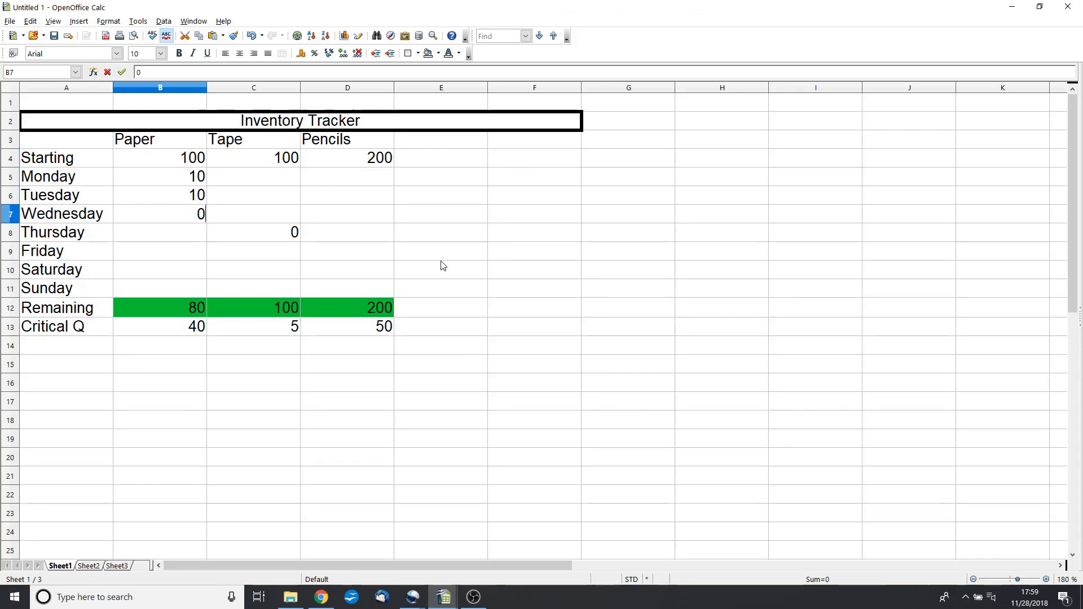
{"action": "type", "text": "30"}
{"action": "key", "text": "Return"}
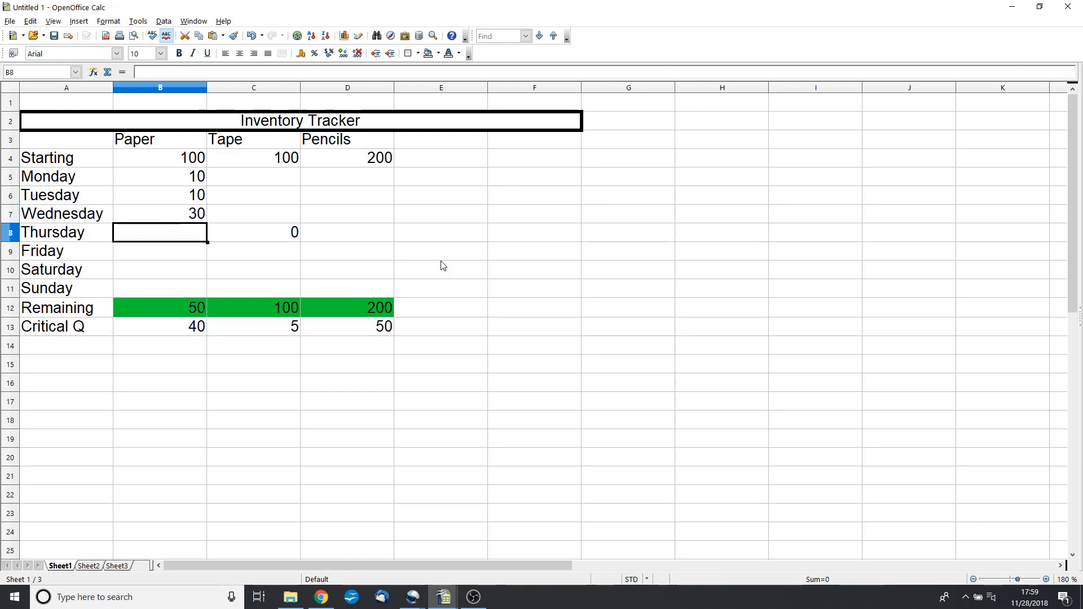
{"action": "type", "text": "10"}
{"action": "key", "text": "Return"}
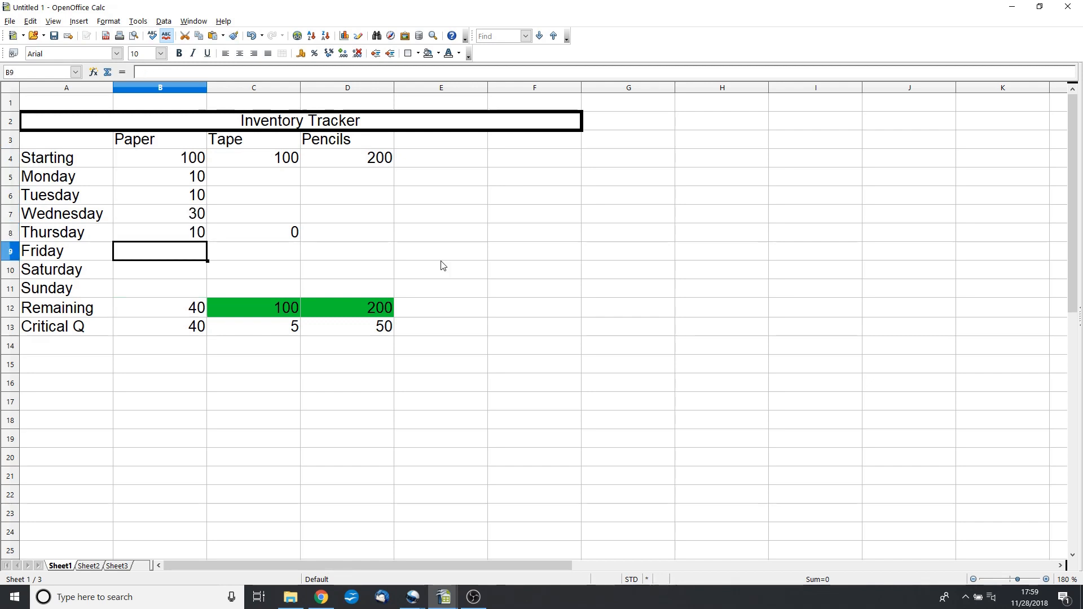
- Enter Paper usage of 1 for Friday to test the Remaining color below the critical quantity
{"action": "left_click", "coordinate": [141, 384]}
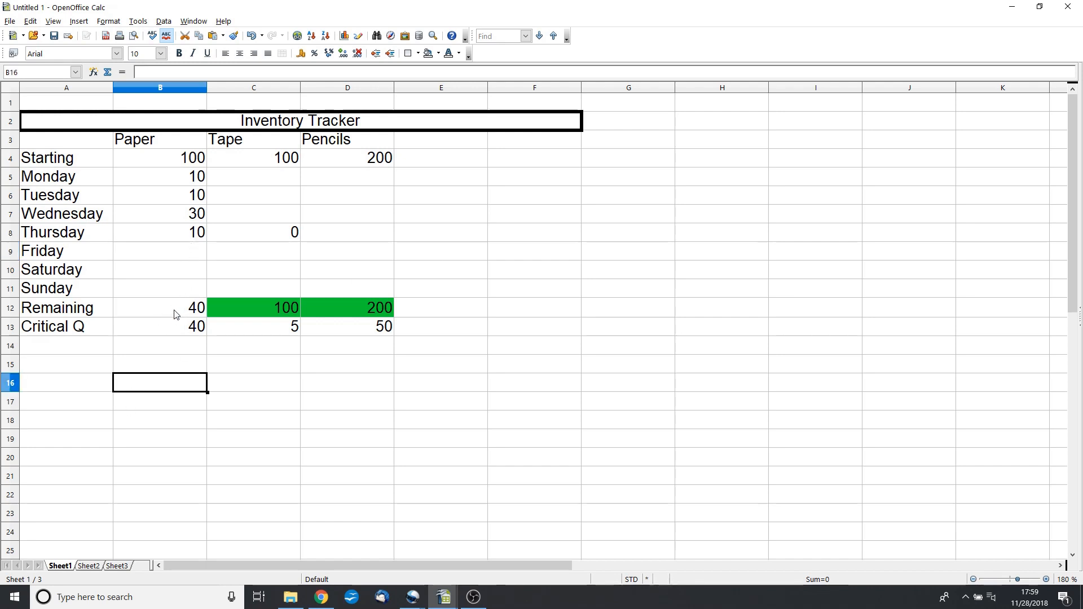
{"action": "left_click", "coordinate": [189, 251]}
{"action": "type", "text": "1"}
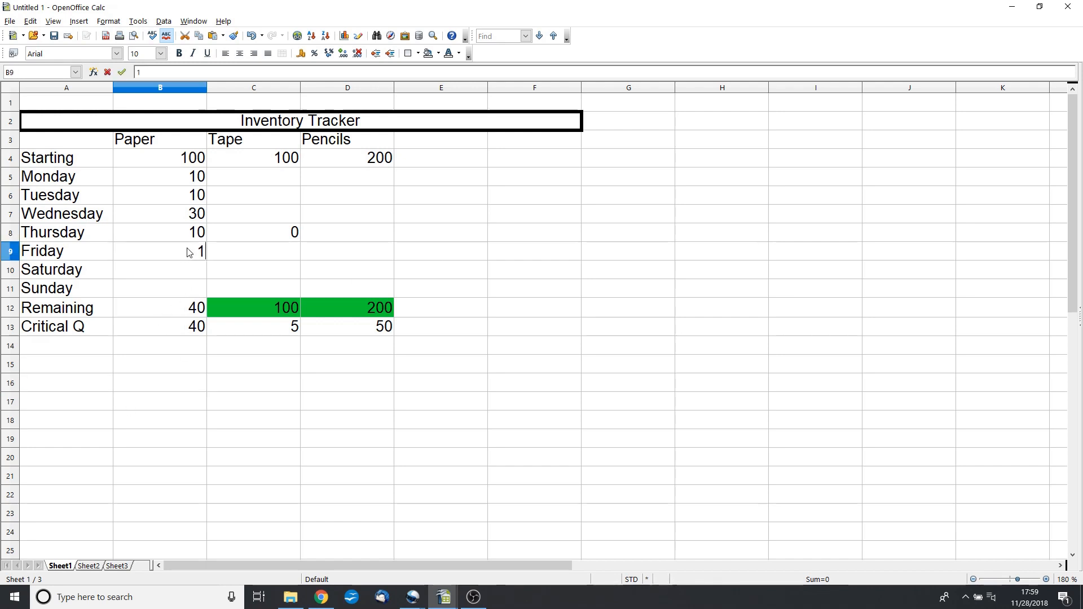
{"action": "key", "text": "Return"}
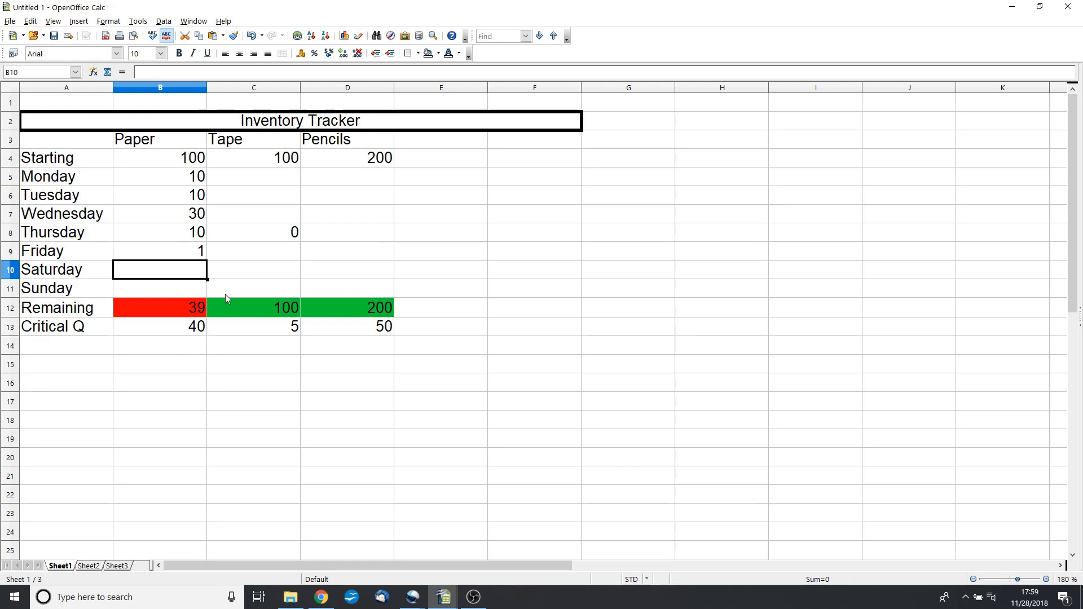
- Enter Pencils usage of 50 for both Monday and Tuesday
{"action": "left_click", "coordinate": [368, 178]}
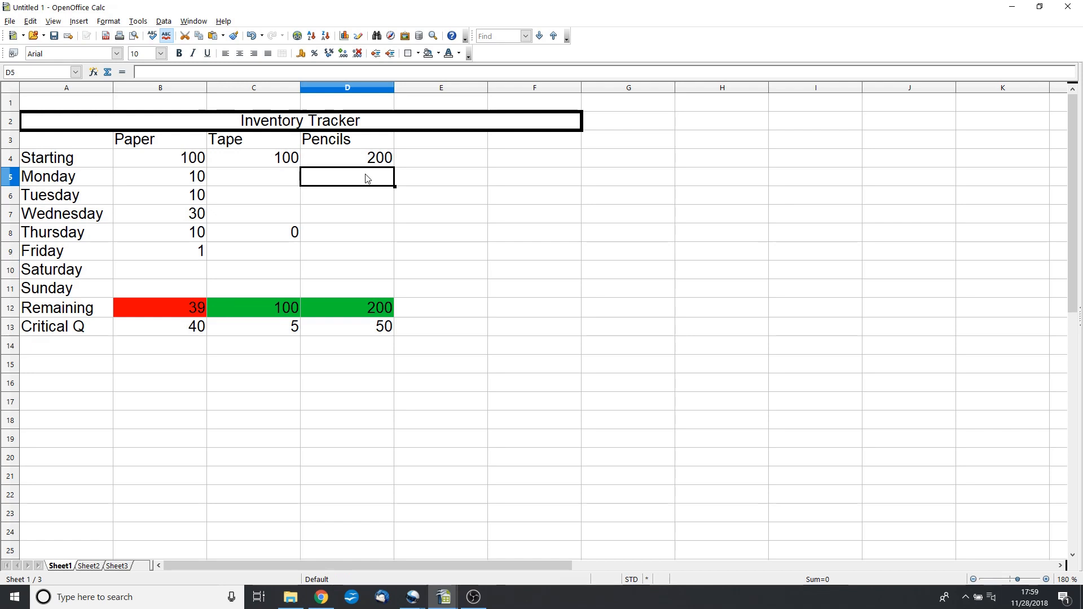
{"action": "type", "text": "50"}
{"action": "key", "text": "Return"}
{"action": "type", "text": "50"}
{"action": "key", "text": "Return"}
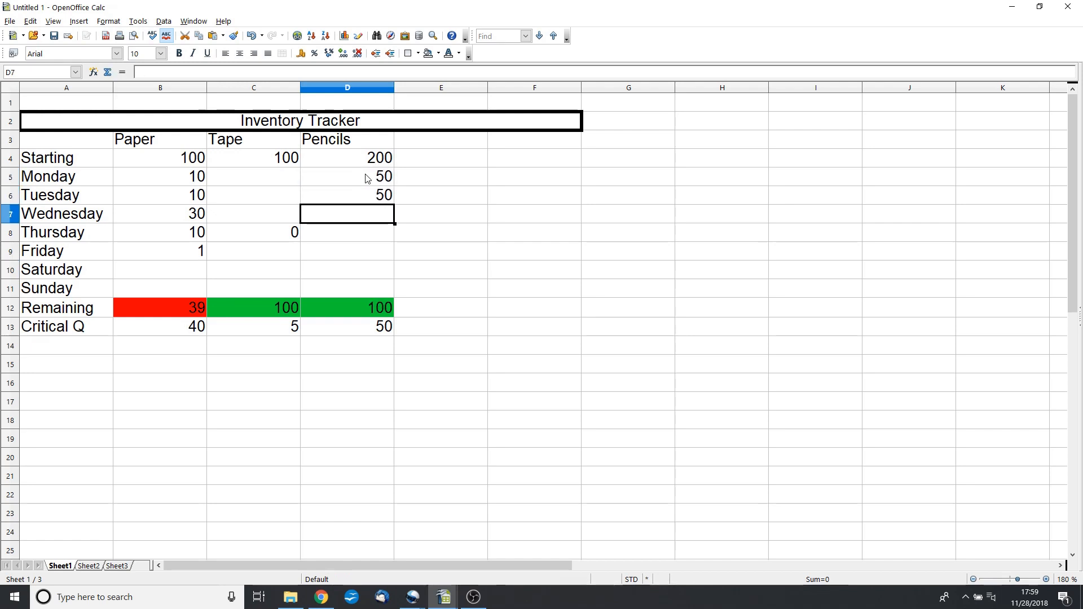
- Try Wednesday Pencils usage values of 10 and 100 to test the Remaining color
{"action": "type", "text": "10"}
{"action": "key", "text": "Return"}
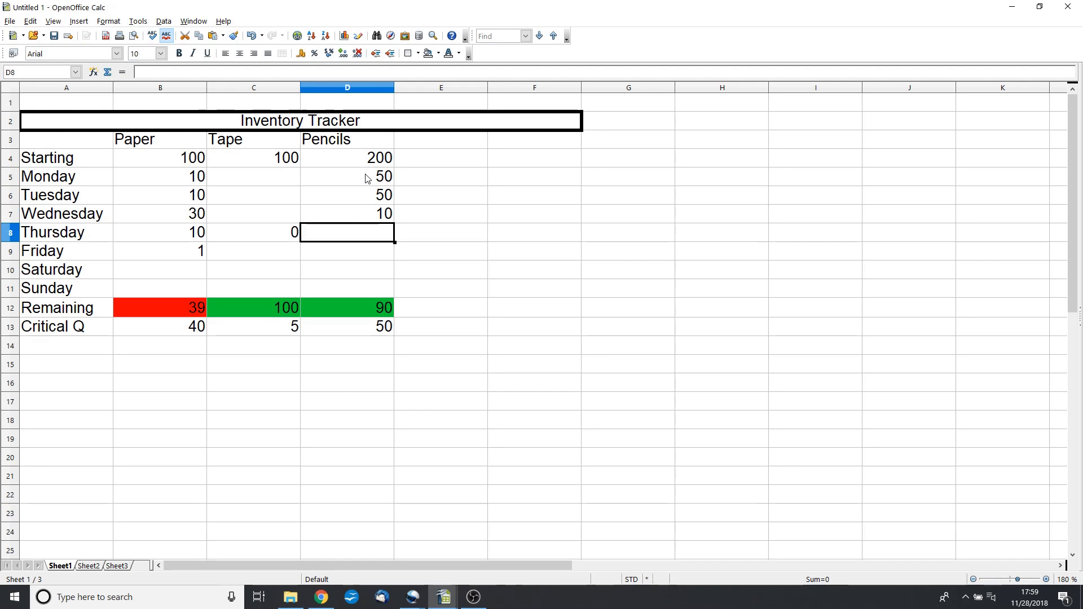
{"action": "key", "text": "Up"}
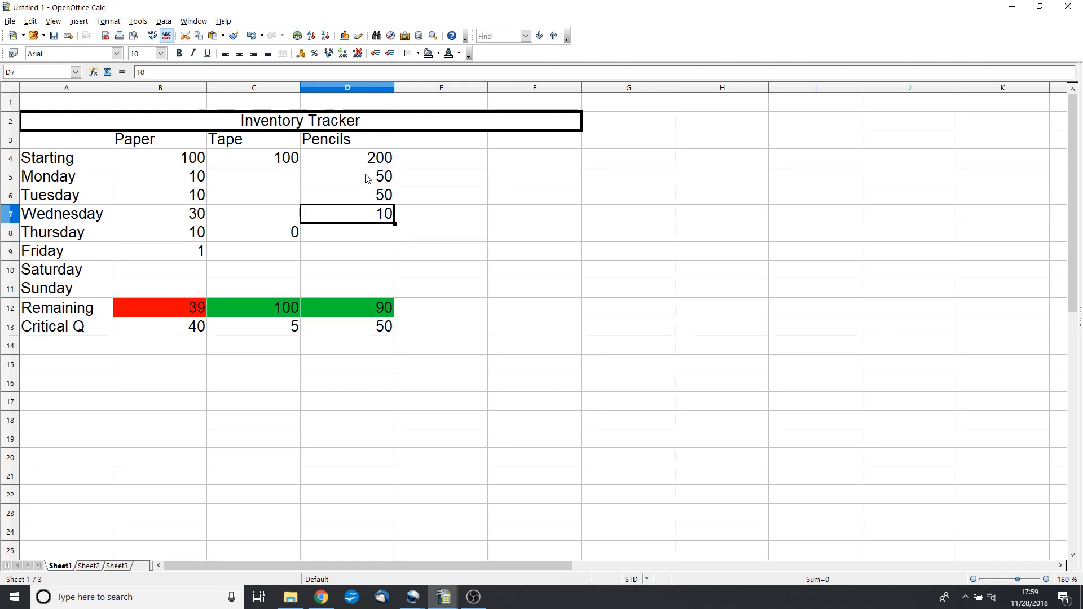
{"action": "type", "text": "100"}
{"action": "key", "text": "Return"}
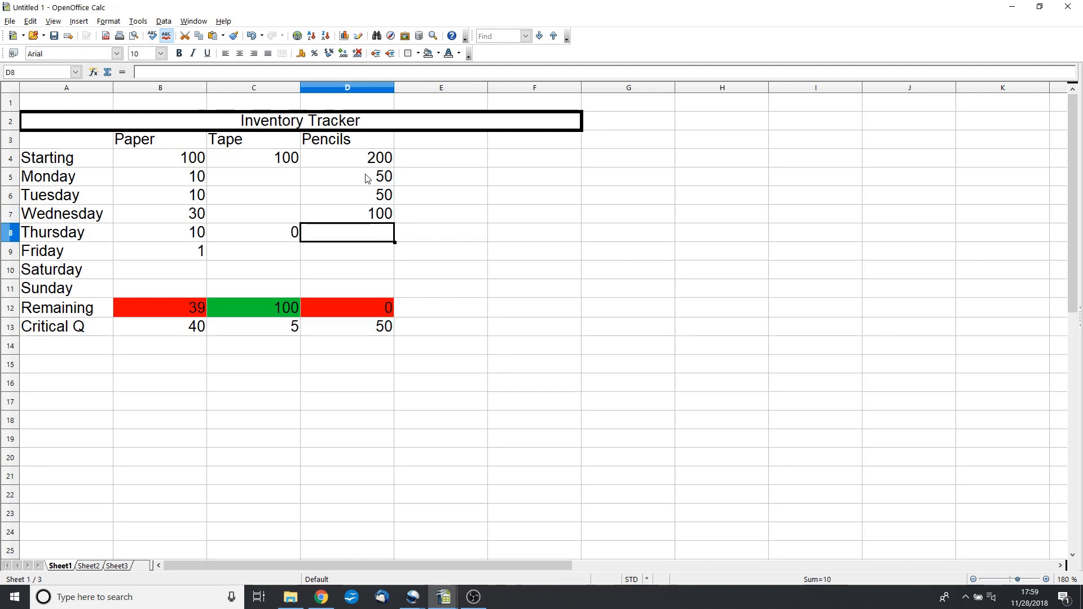
- Set the Wednesday Pencils usage to 80
{"action": "left_click", "coordinate": [380, 210]}
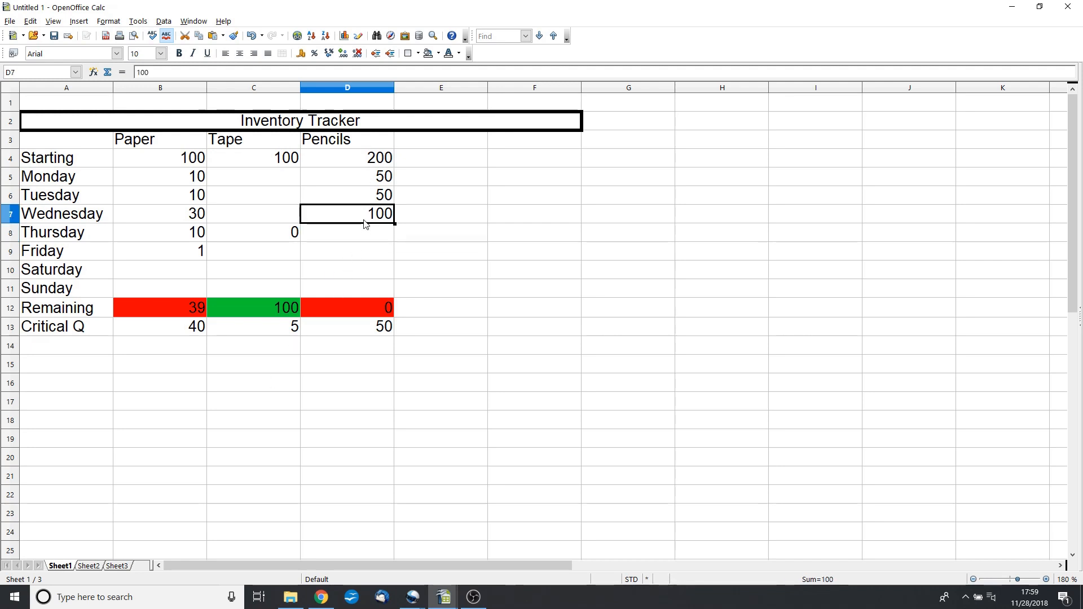
{"action": "type", "text": "80"}
{"action": "key", "text": "Return"}
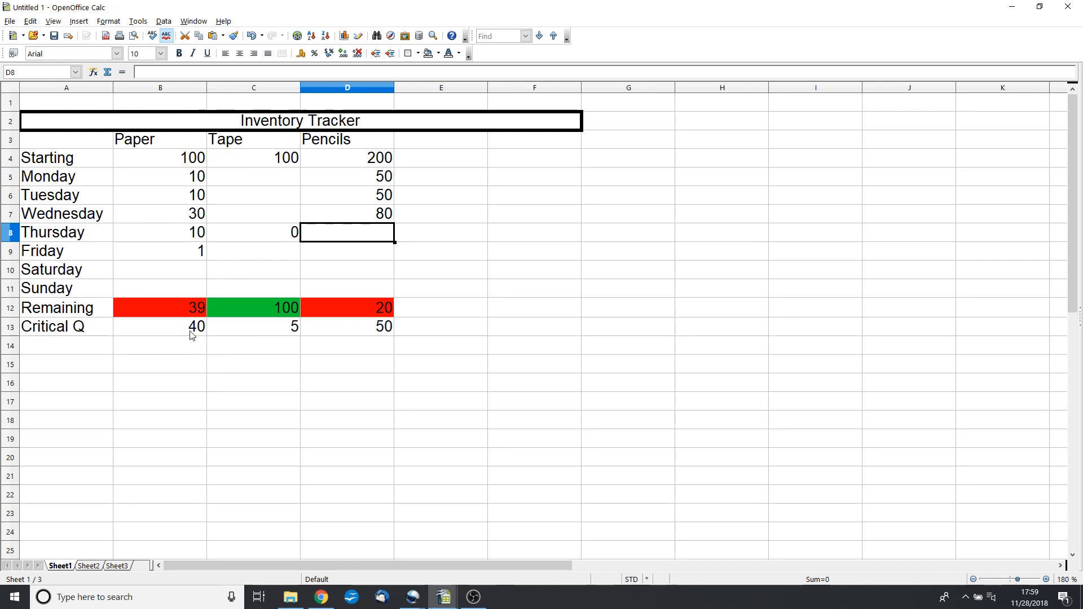
{"action": "left_click", "coordinate": [62, 180]}
{"action": "left_click", "coordinate": [66, 288]}
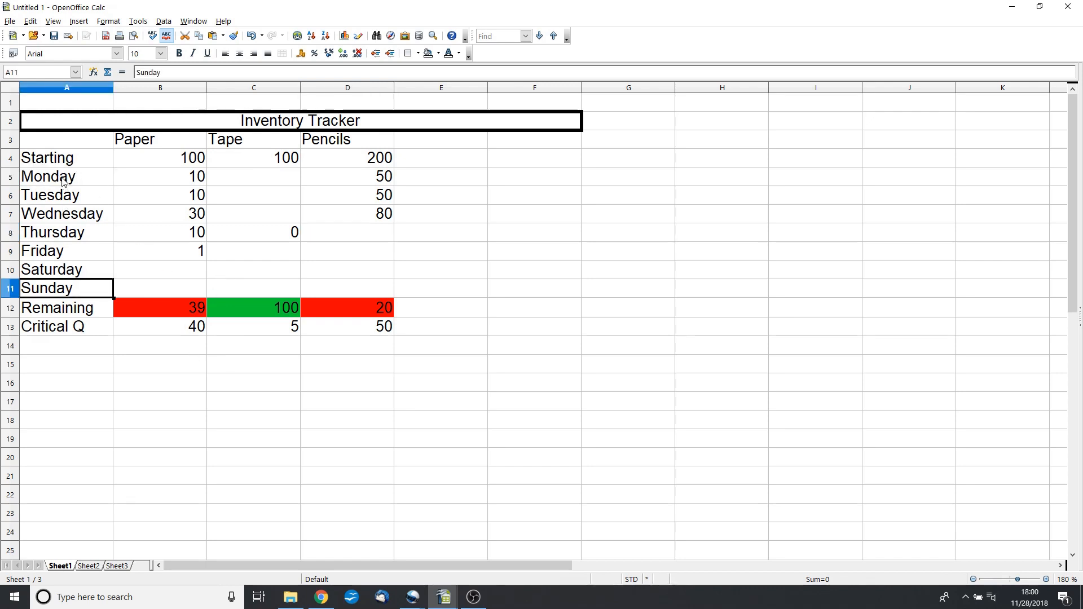